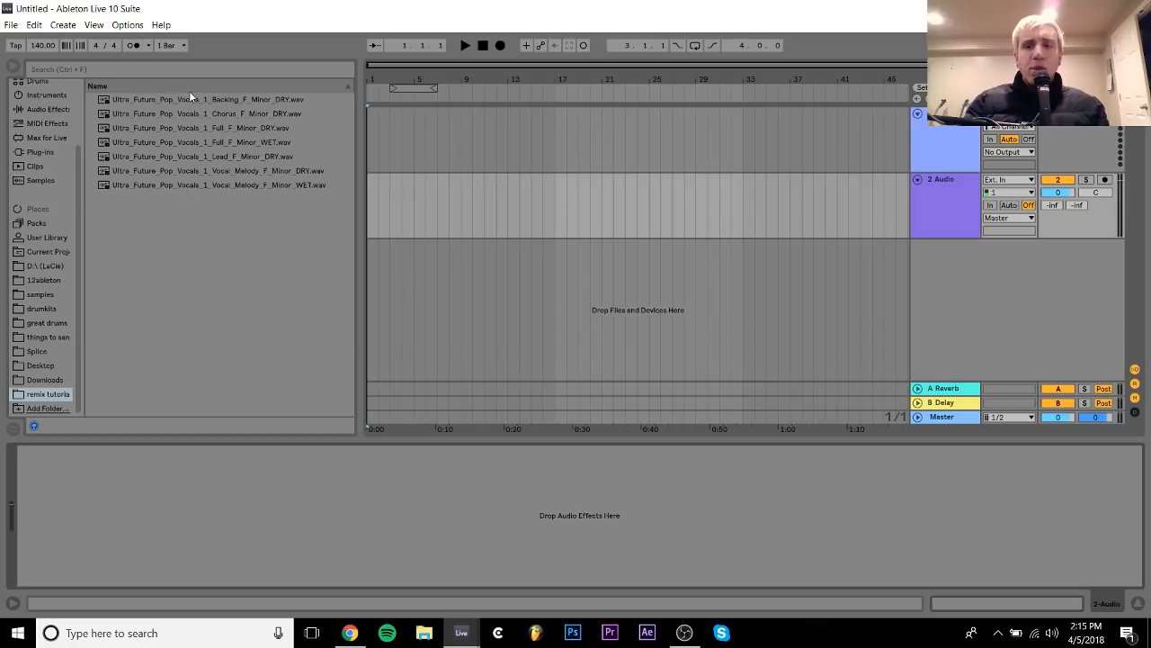
Delete the unused first track above the 2 Audio track
{"action": "left_click", "coordinate": [945, 132]}
{"action": "left_click", "coordinate": [949, 179]}
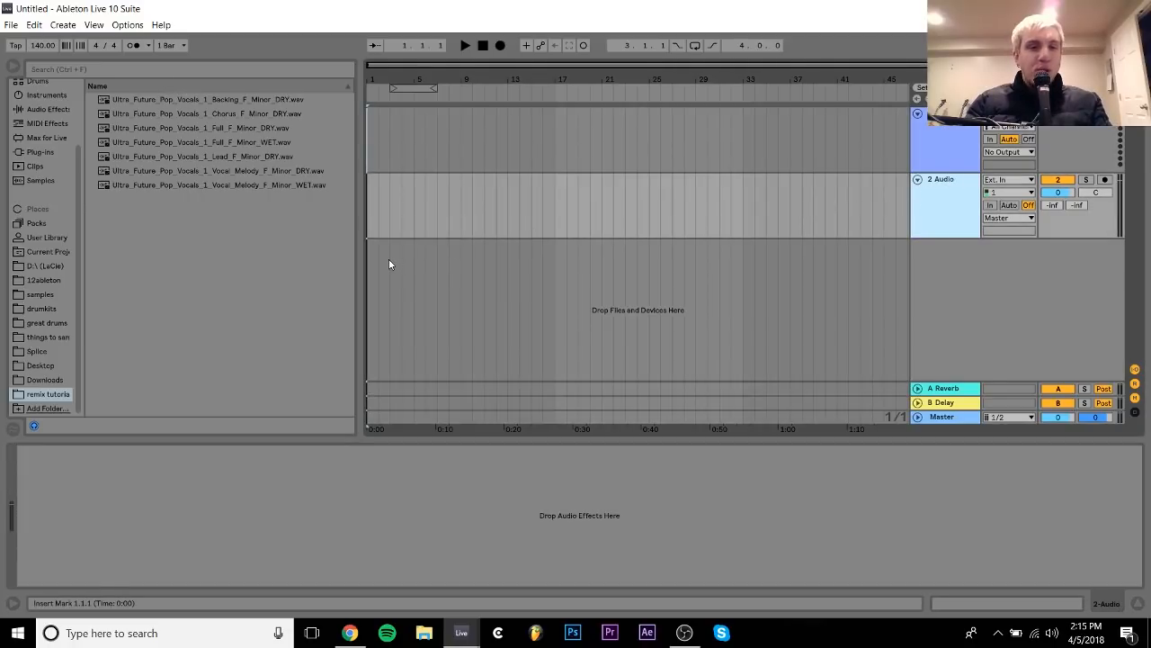
{"action": "left_click", "coordinate": [948, 158]}
{"action": "key", "text": "Delete"}
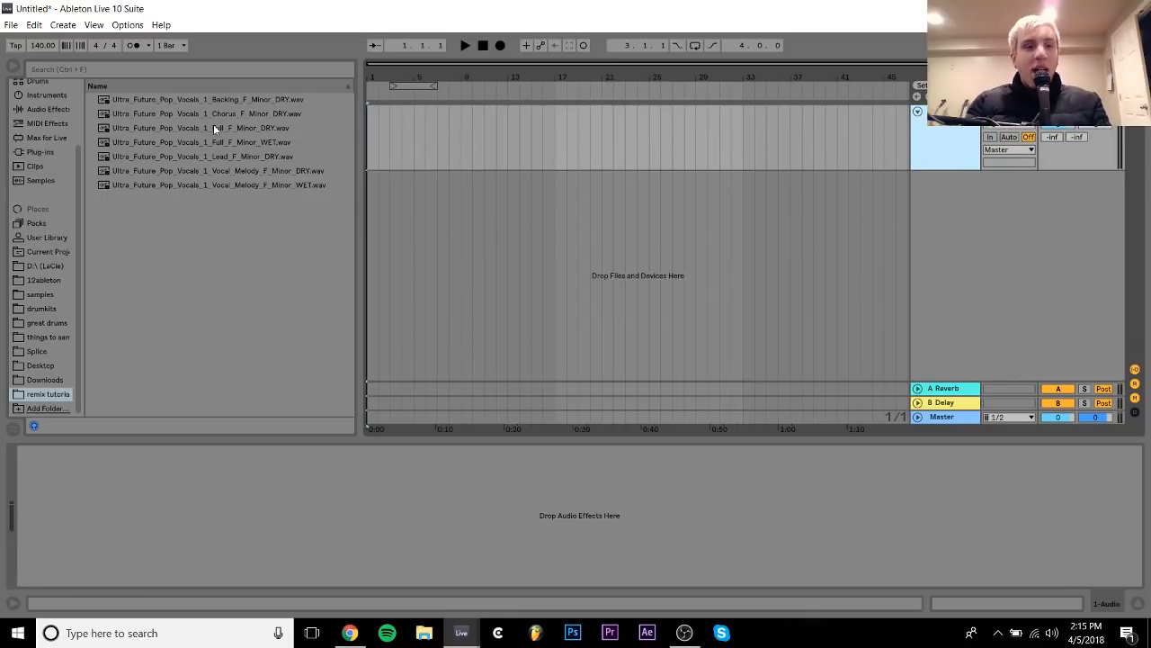
Place Ultra_Future_Pop_Vocals_1_Full_F_Minor_DRY.wav at the start of the remaining audio track
{"action": "left_click", "coordinate": [133, 131]}
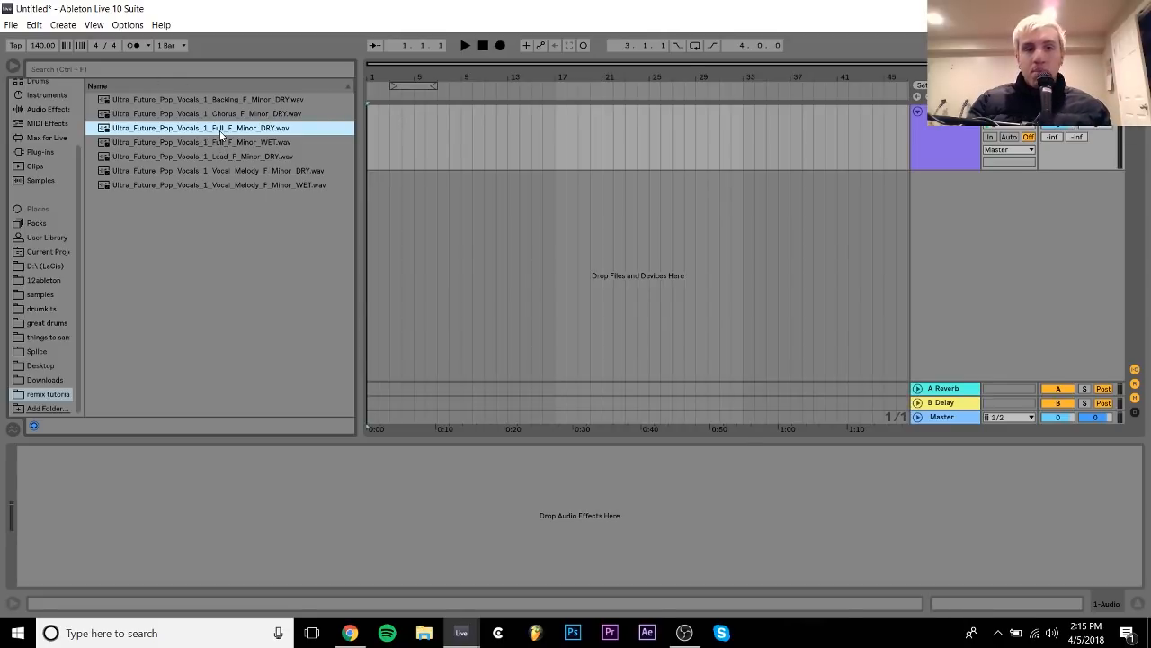
{"action": "left_click_drag", "start_coordinate": [221, 133], "coordinate": [370, 140]}
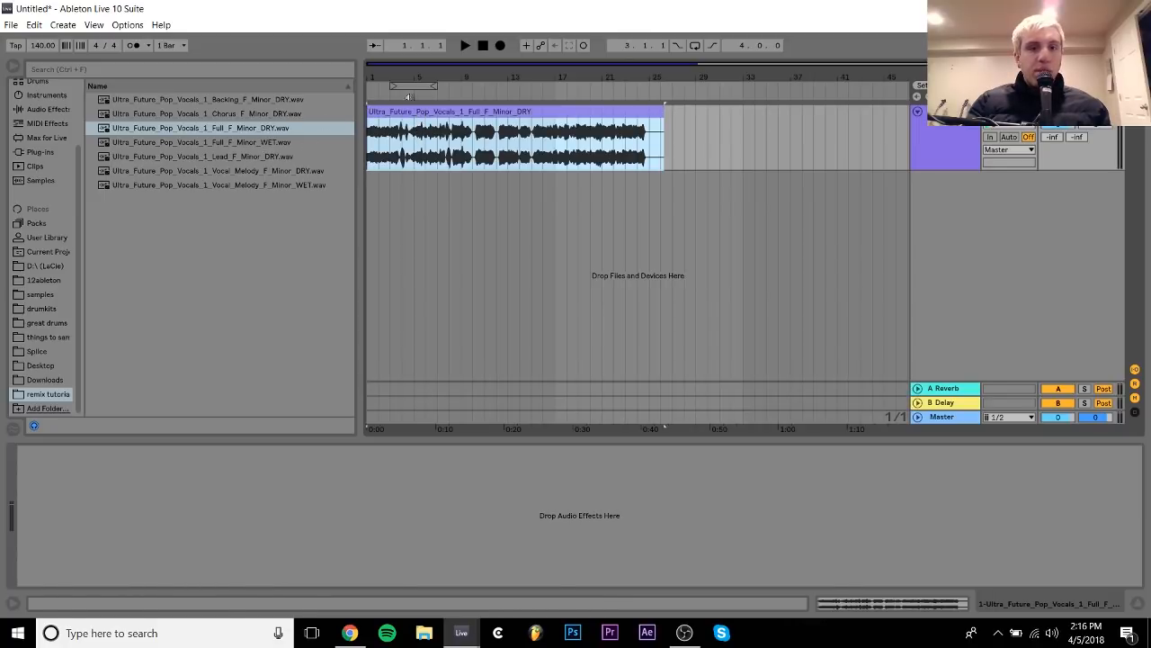
Turn off warping for the full dry vocal clip and set its start point to 0:00
{"action": "double_click", "coordinate": [450, 115]}
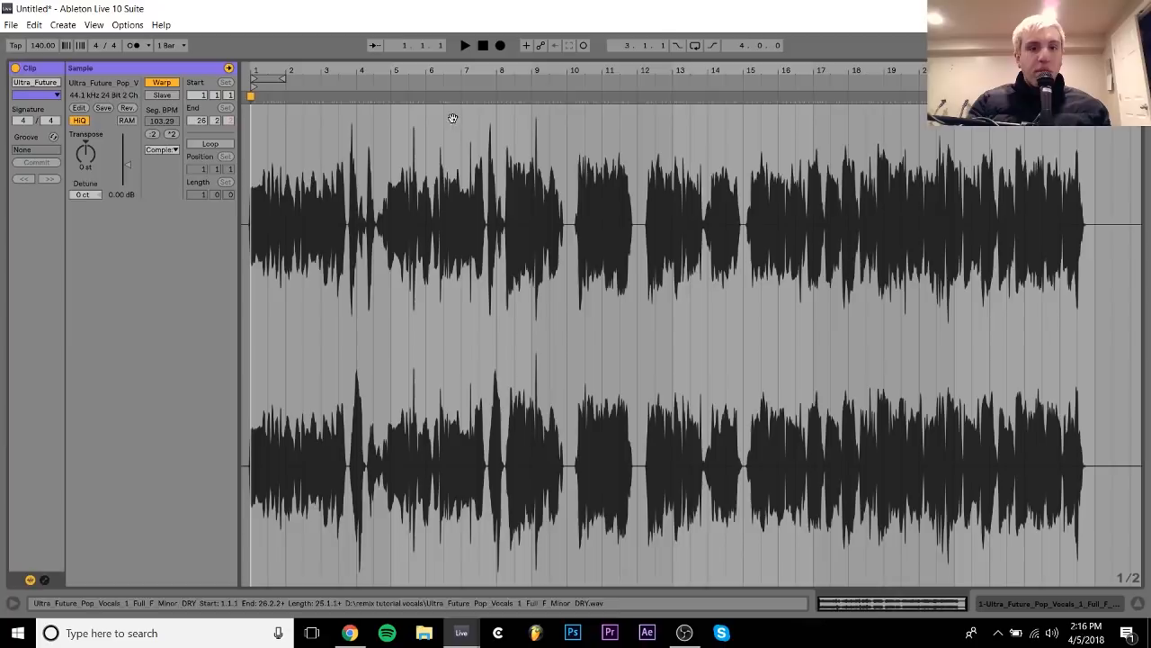
{"action": "left_click", "coordinate": [168, 84]}
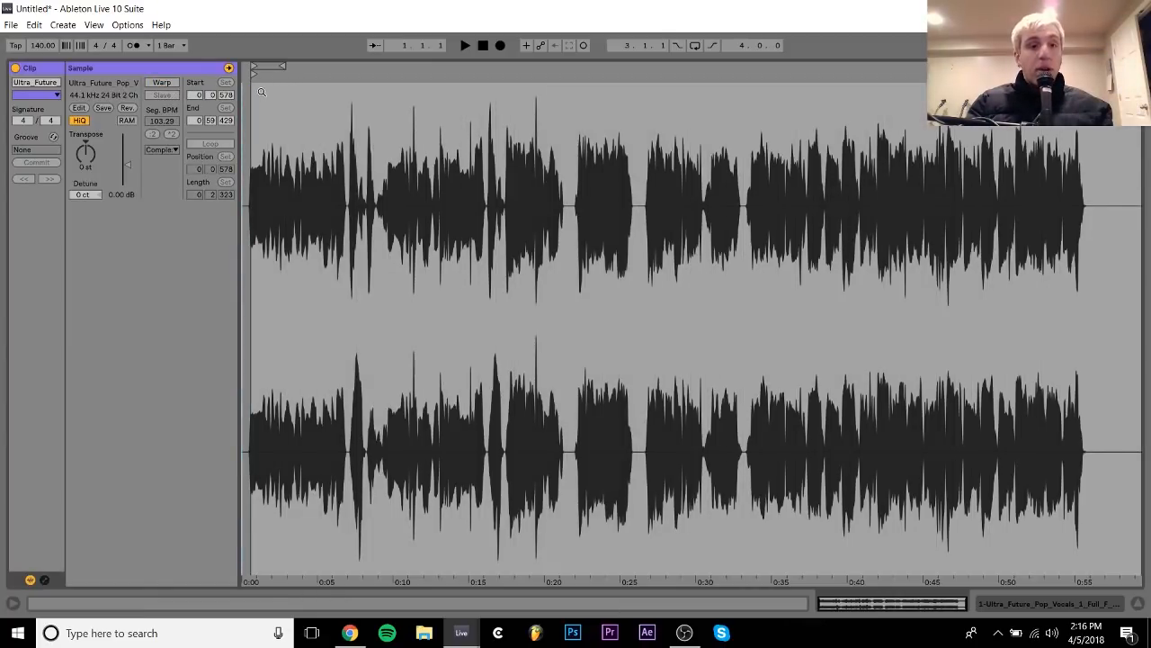
{"action": "left_click_drag", "start_coordinate": [255, 74], "coordinate": [185, 69]}
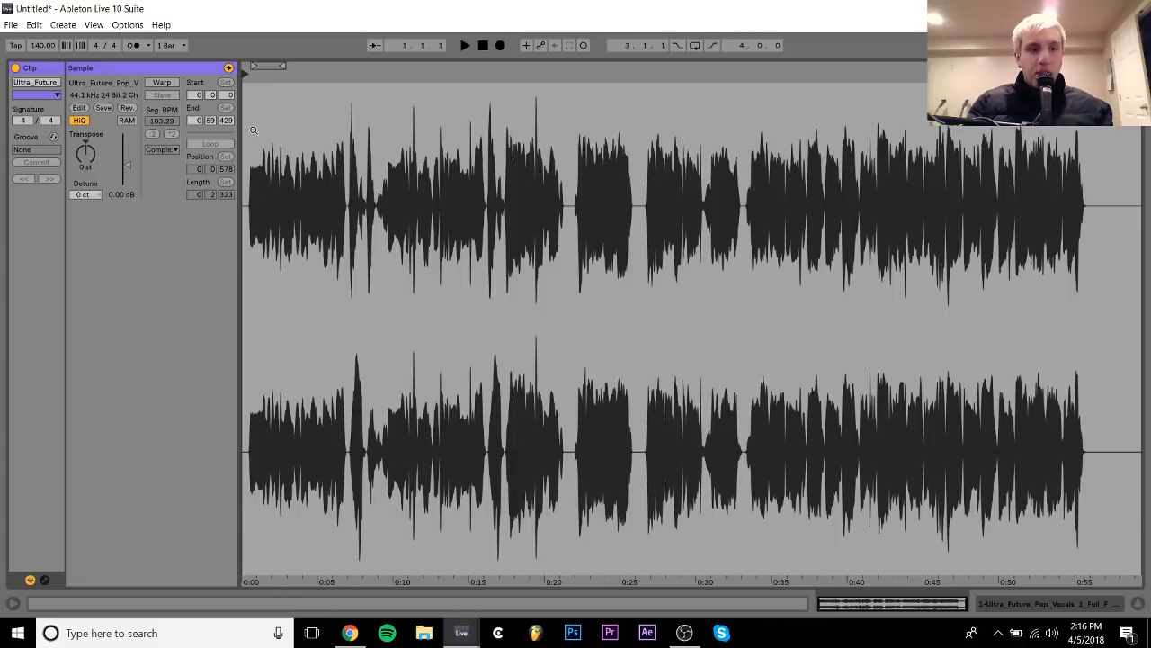
{"action": "left_click_drag", "start_coordinate": [254, 131], "coordinate": [245, 225]}
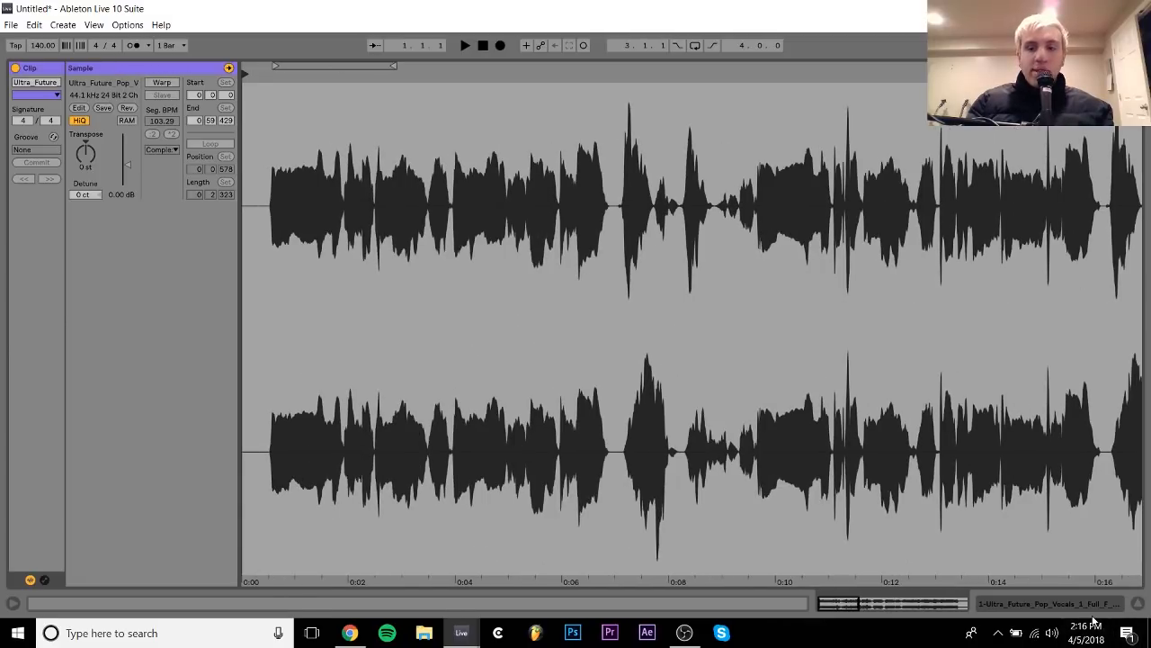
{"action": "left_click", "coordinate": [1086, 608]}
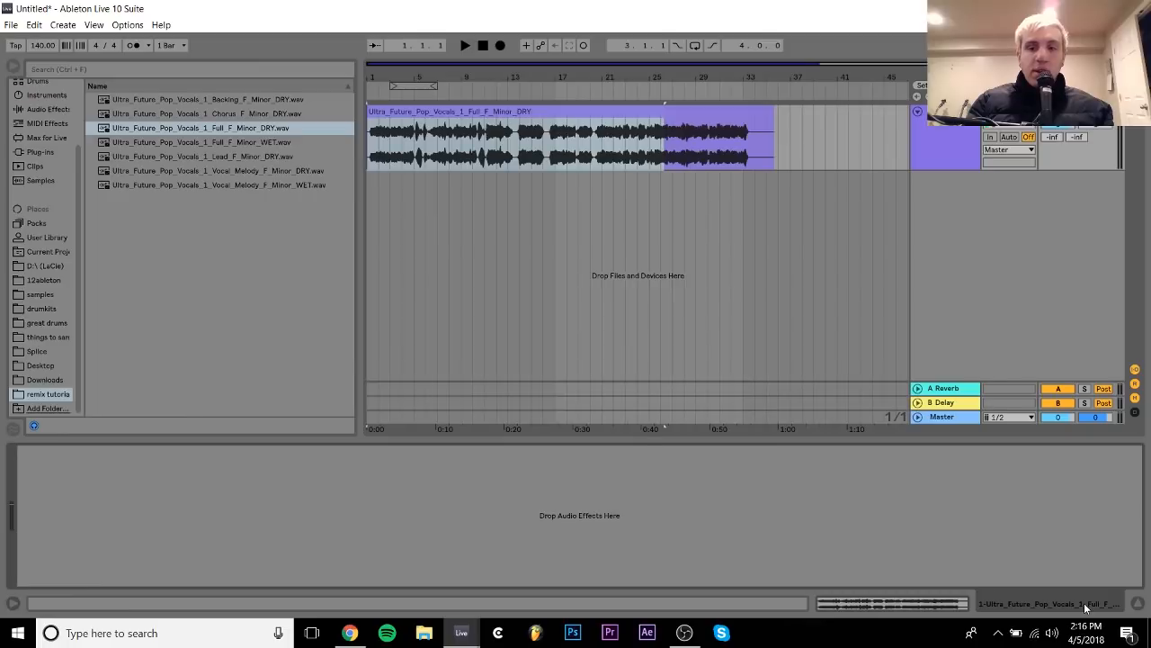
{"action": "left_click", "coordinate": [473, 111]}
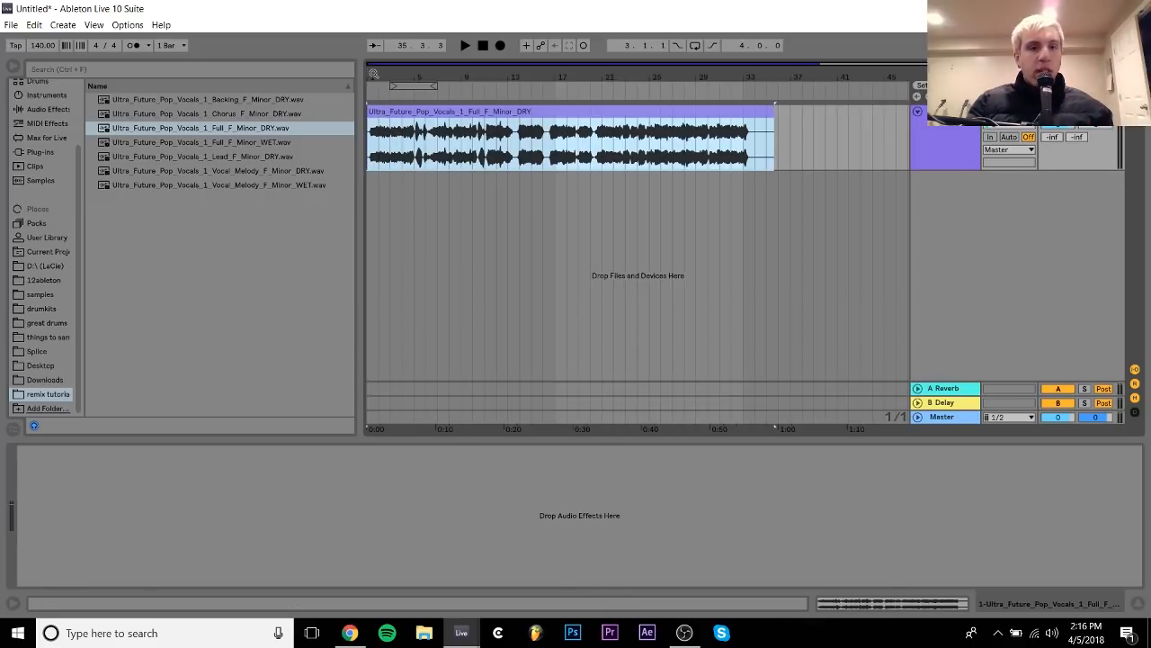
{"action": "left_click_drag", "start_coordinate": [372, 76], "coordinate": [373, 135]}
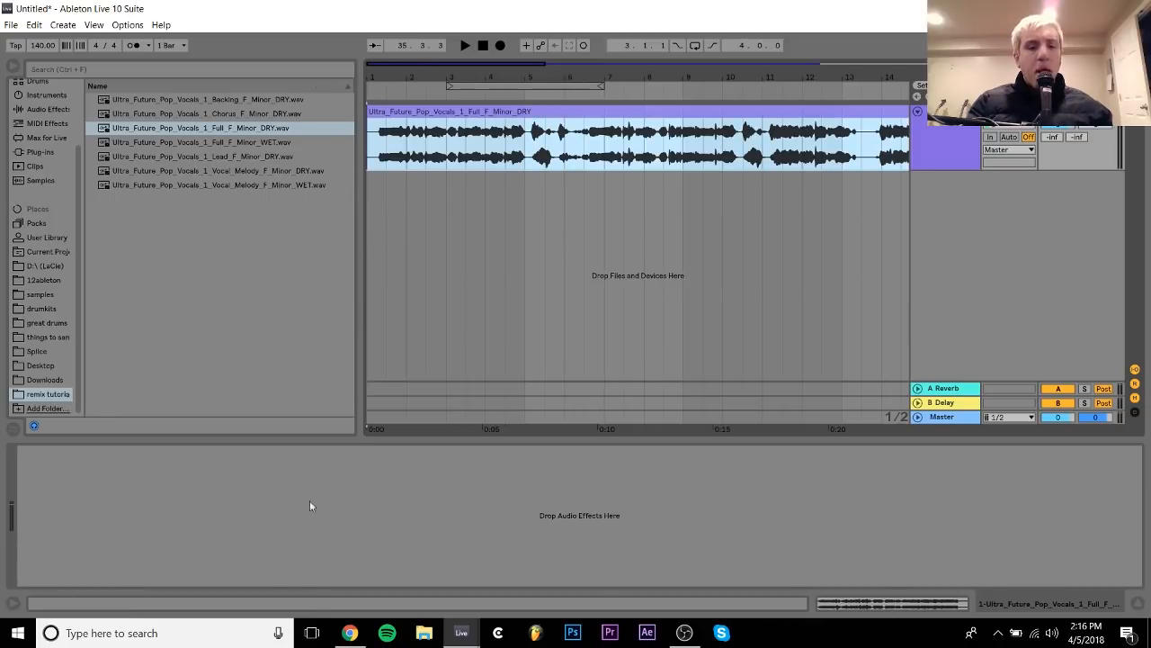
Switch to Chrome, examine the keys and BPMs in the SongKeyBPM results for Thriller, and return to Ableton Live
{"action": "left_click", "coordinate": [350, 633]}
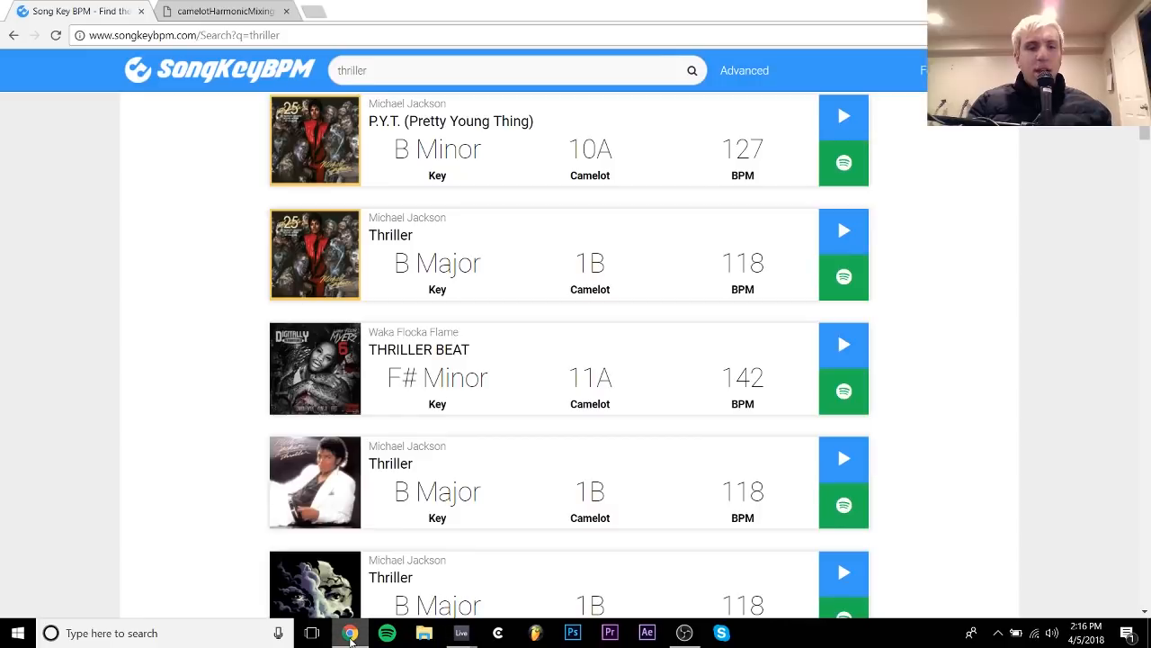
{"action": "scroll", "coordinate": [86, 85], "scroll_direction": "up", "scroll_amount": 2}
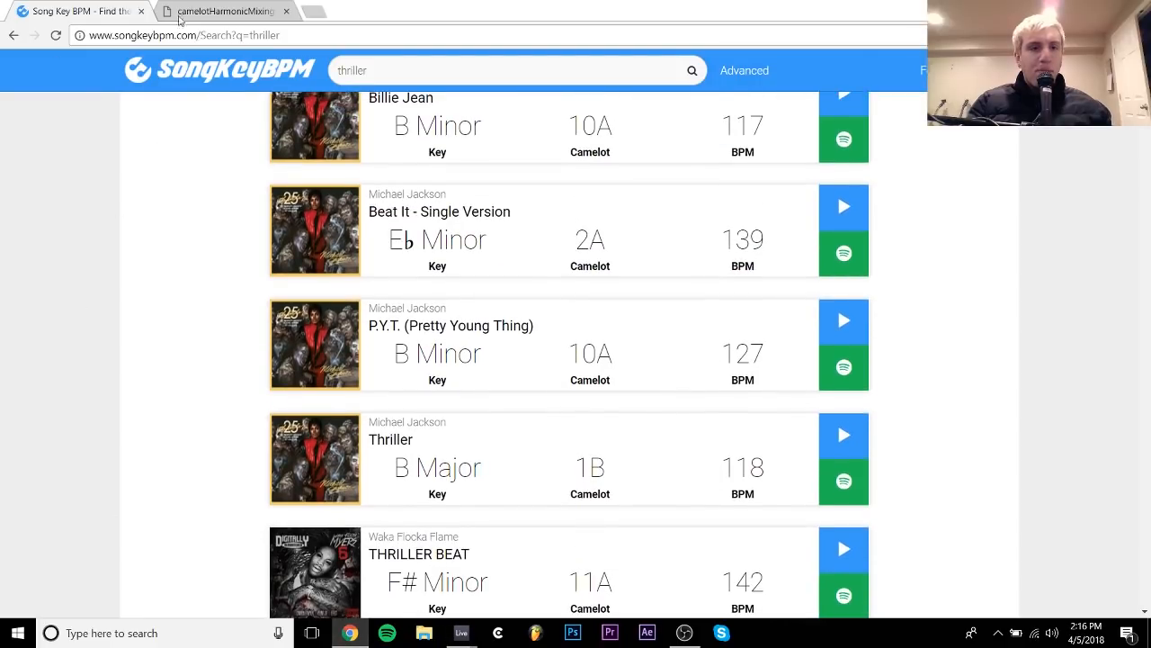
{"action": "scroll", "coordinate": [150, 293], "scroll_direction": "up", "scroll_amount": 1}
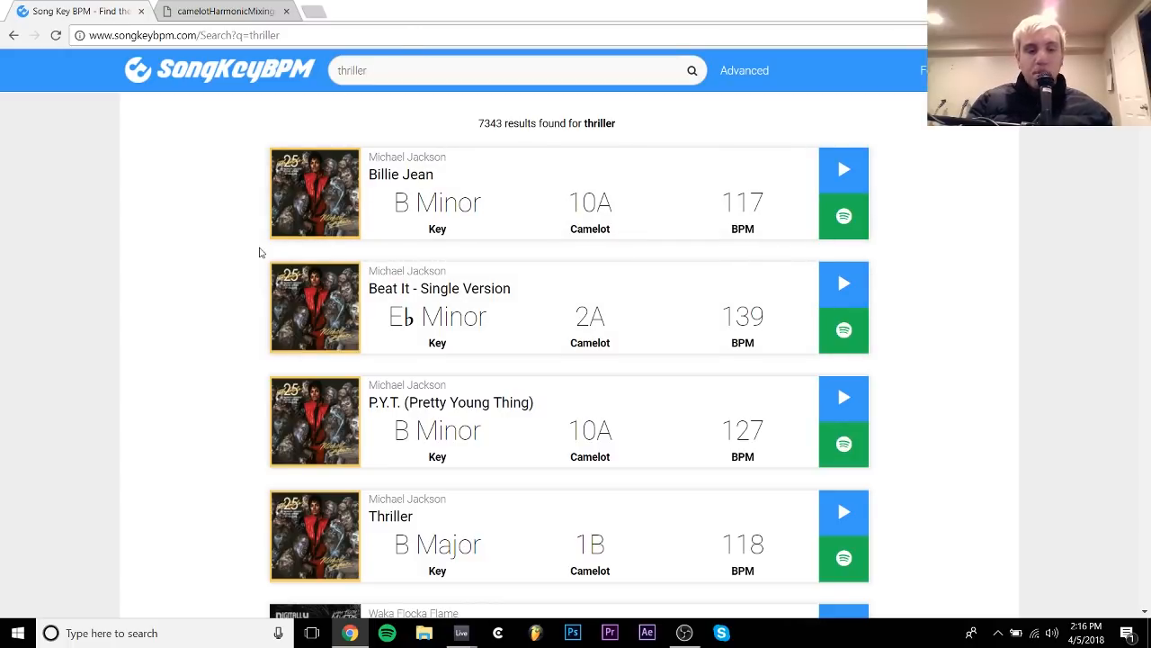
{"action": "scroll", "coordinate": [260, 251], "scroll_direction": "down", "scroll_amount": 1}
{"action": "scroll", "coordinate": [259, 252], "scroll_direction": "down", "scroll_amount": 1}
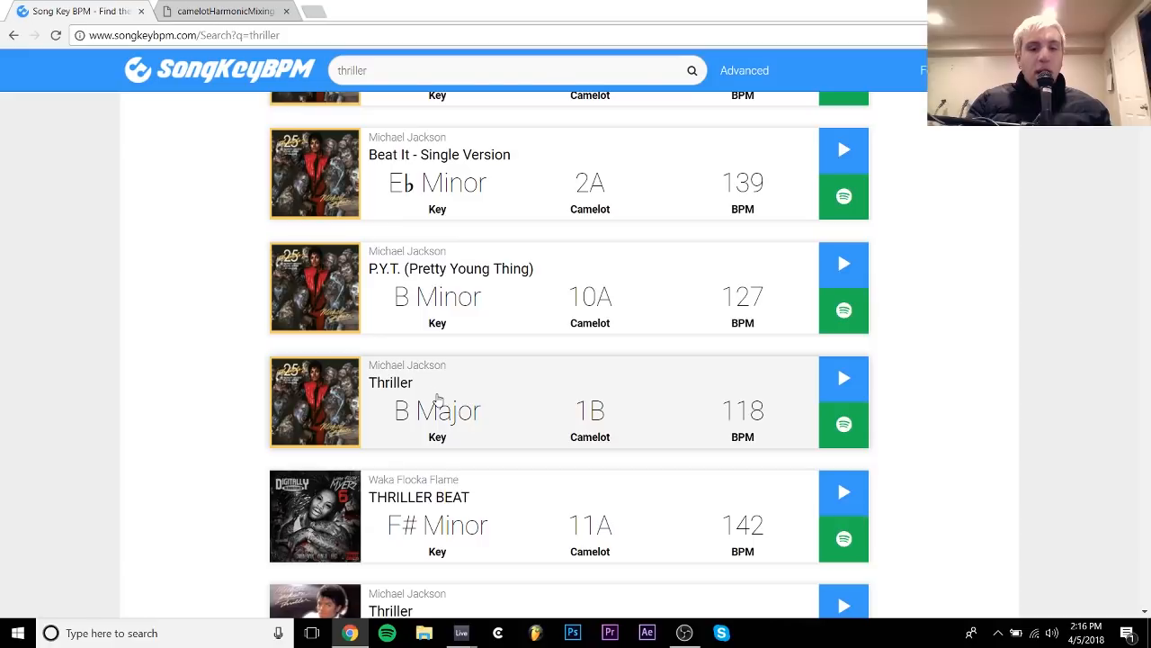
{"action": "scroll", "coordinate": [459, 412], "scroll_direction": "down", "scroll_amount": 1}
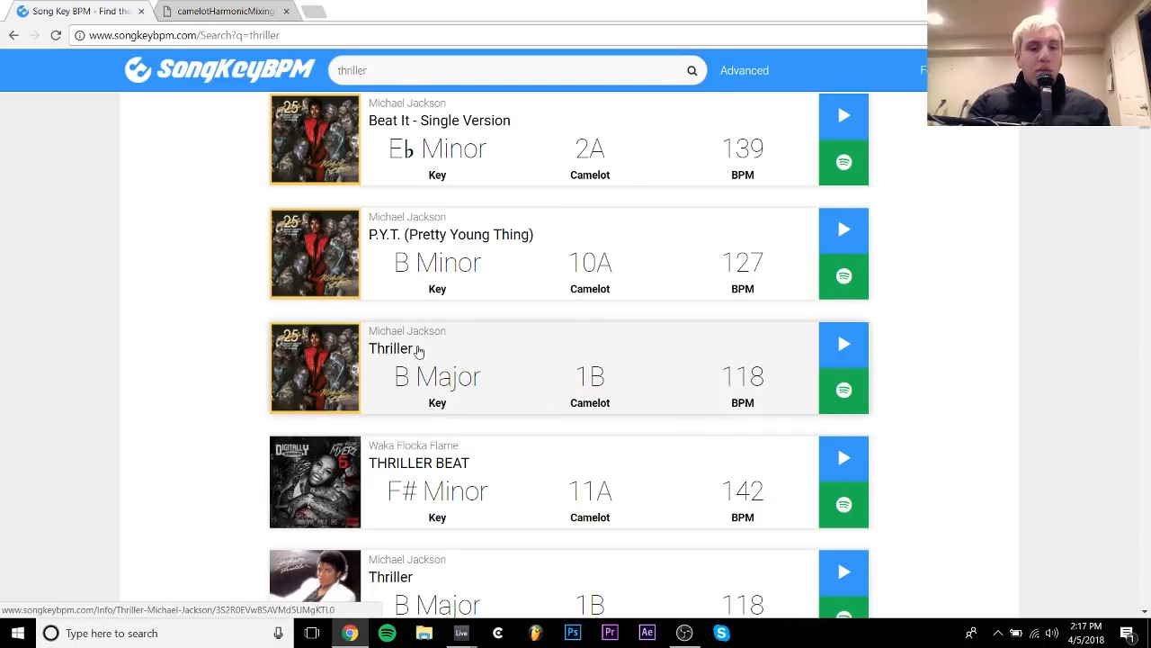
{"action": "mouse_move", "coordinate": [461, 633]}
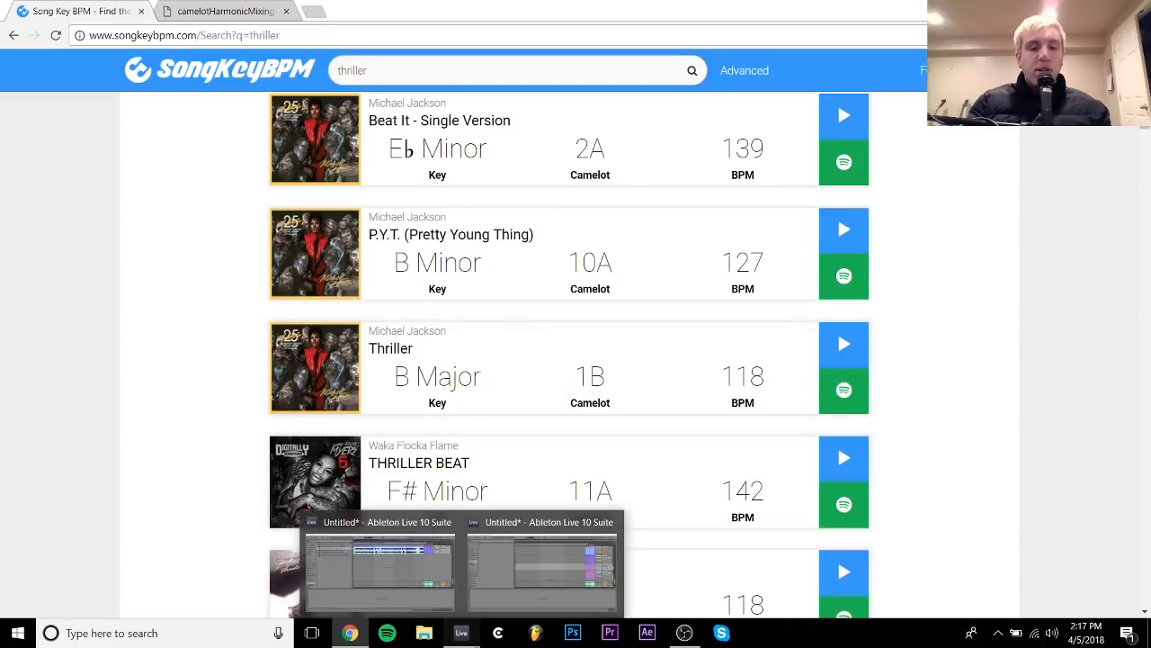
{"action": "left_click", "coordinate": [423, 595]}
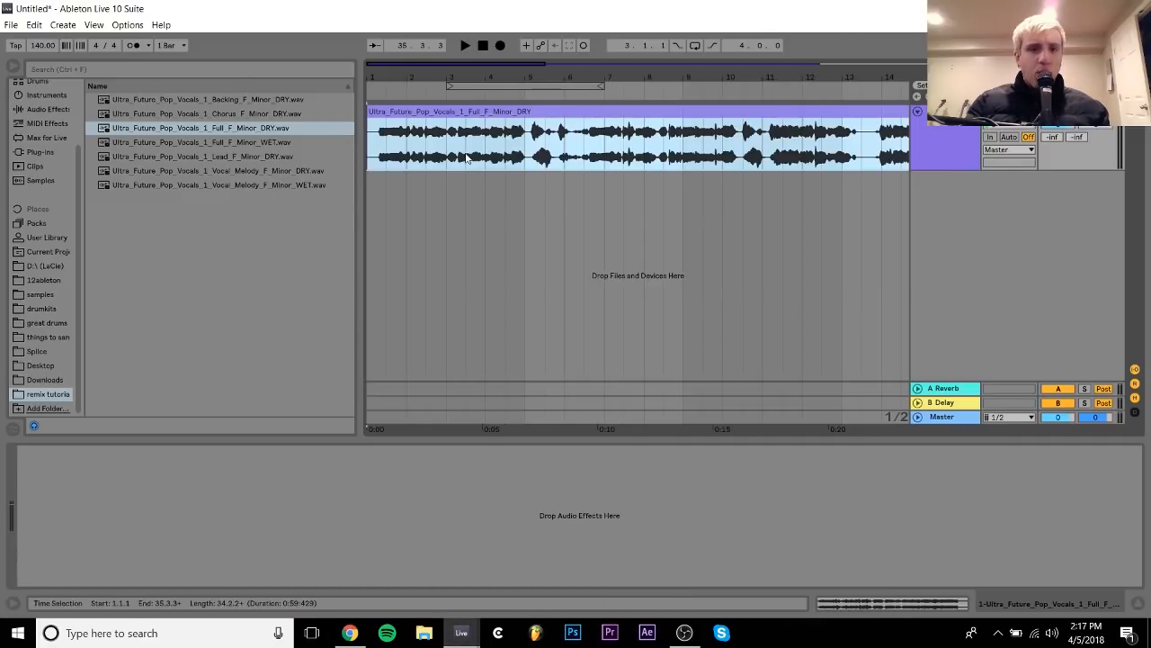
Set the project tempo to 105 BPM and turn on the metronome
{"action": "left_click", "coordinate": [38, 46]}
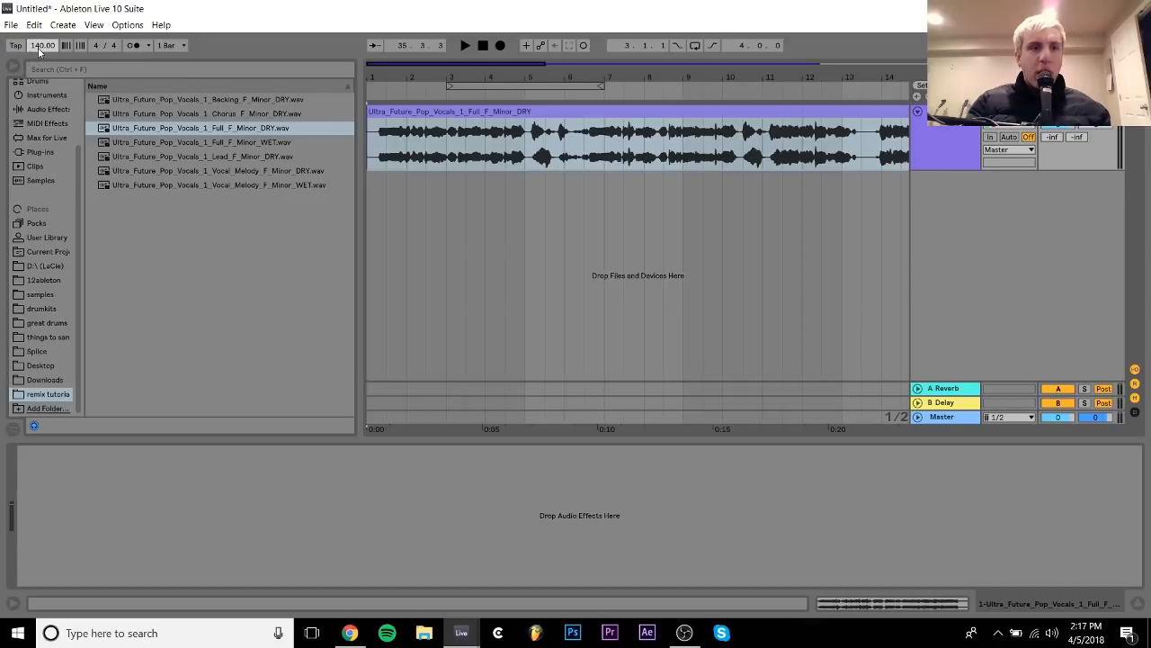
{"action": "type", "text": "105"}
{"action": "key", "text": "Return"}
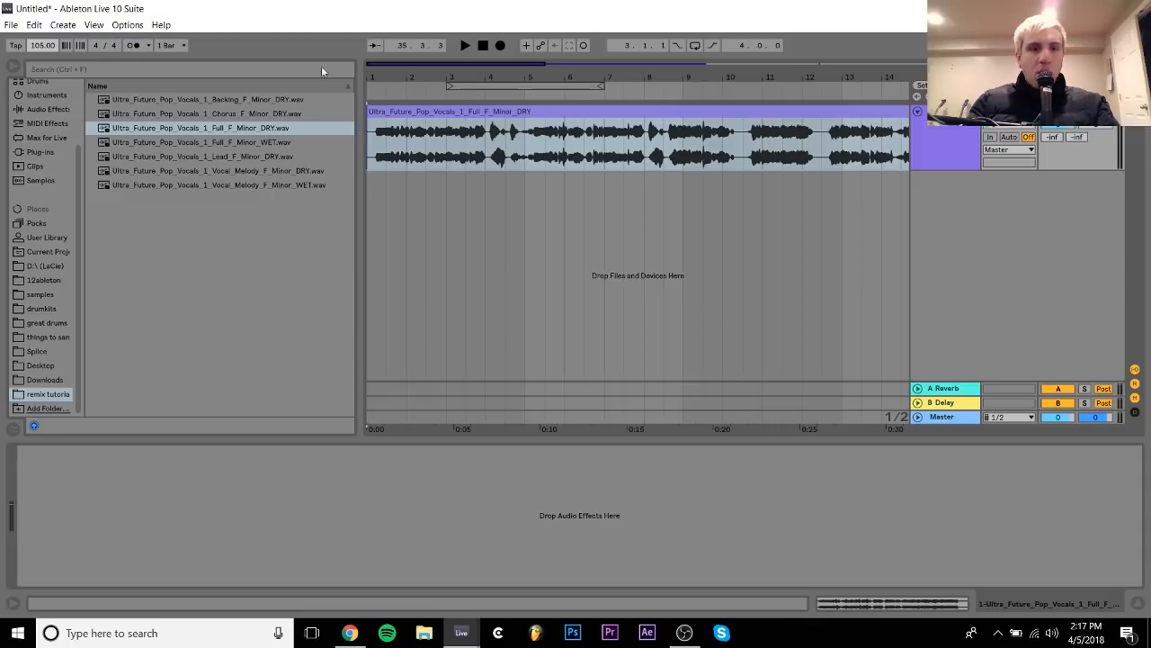
{"action": "left_click", "coordinate": [132, 45]}
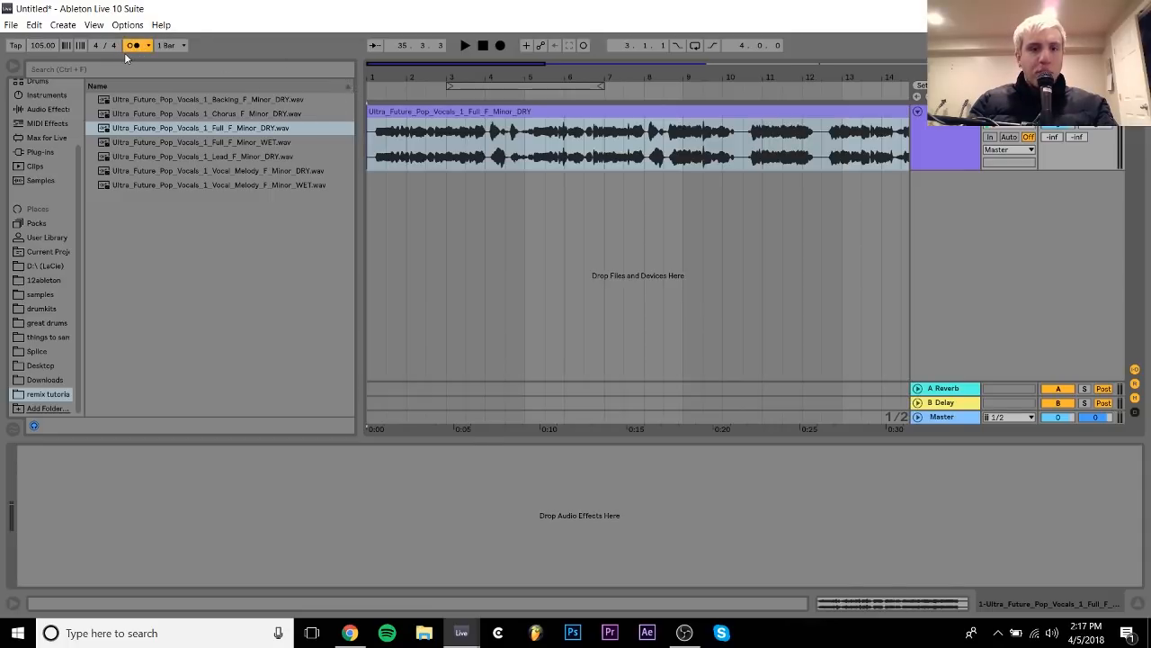
Play the vocal against the metronome from the beginning and around bars 24 and 25 to check its timing
{"action": "key", "text": "space"}
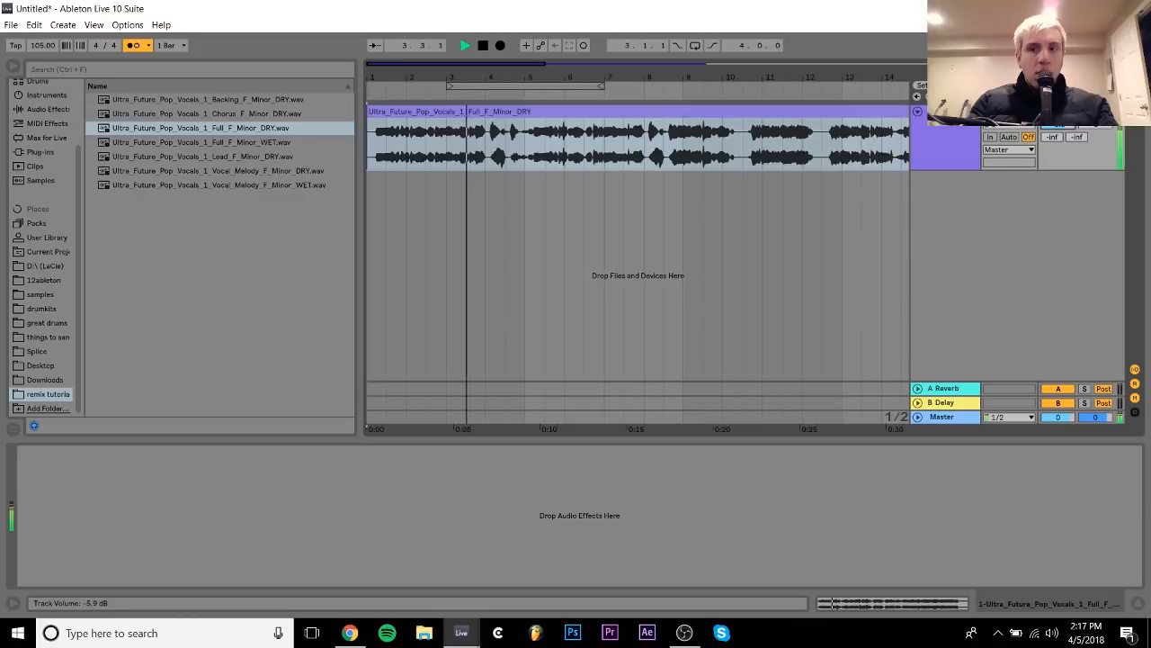
{"action": "key", "text": "space"}
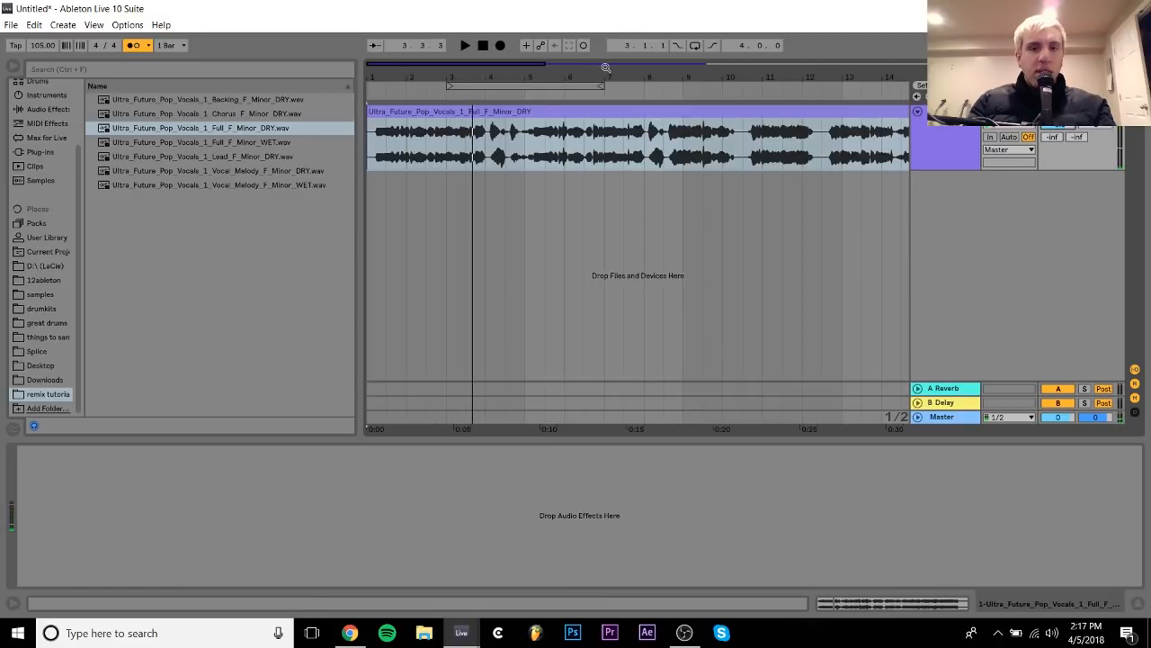
{"action": "left_click_drag", "start_coordinate": [605, 67], "coordinate": [442, 69]}
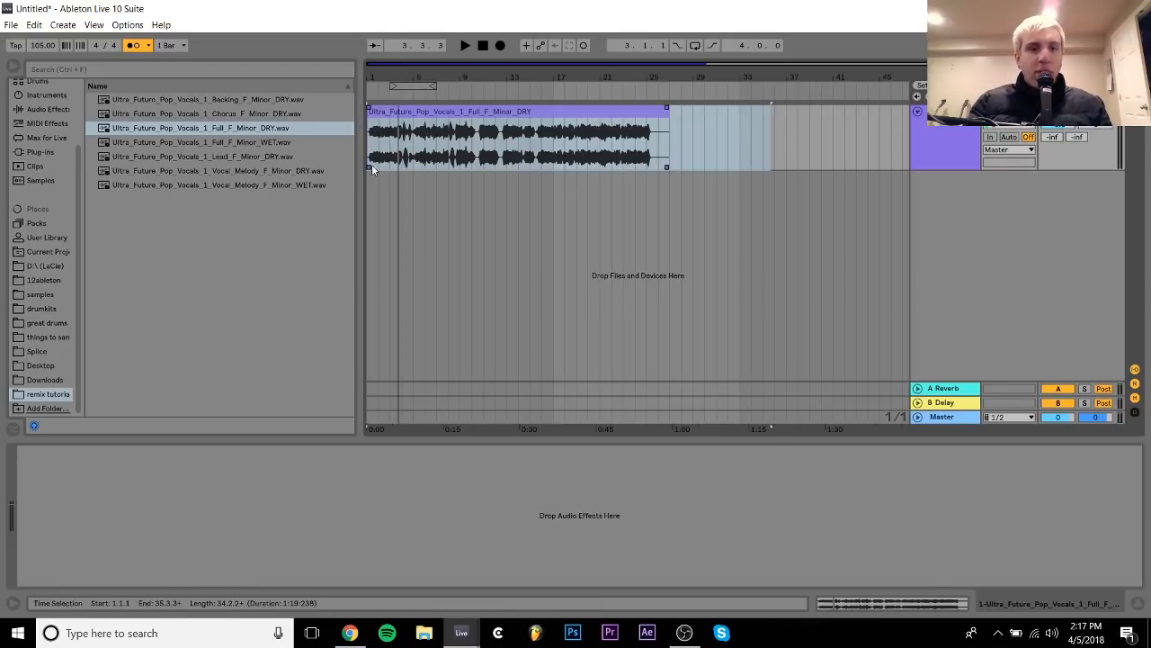
{"action": "left_click", "coordinate": [641, 161]}
{"action": "key", "text": "space"}
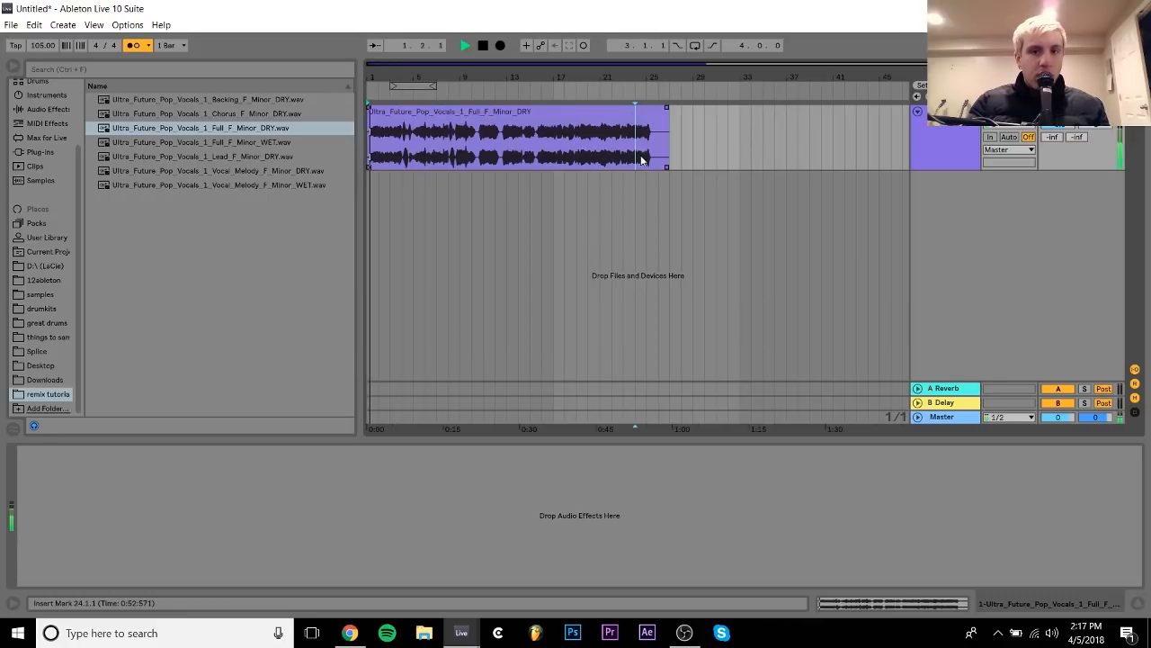
{"action": "key", "text": "space"}
{"action": "key", "text": "space"}
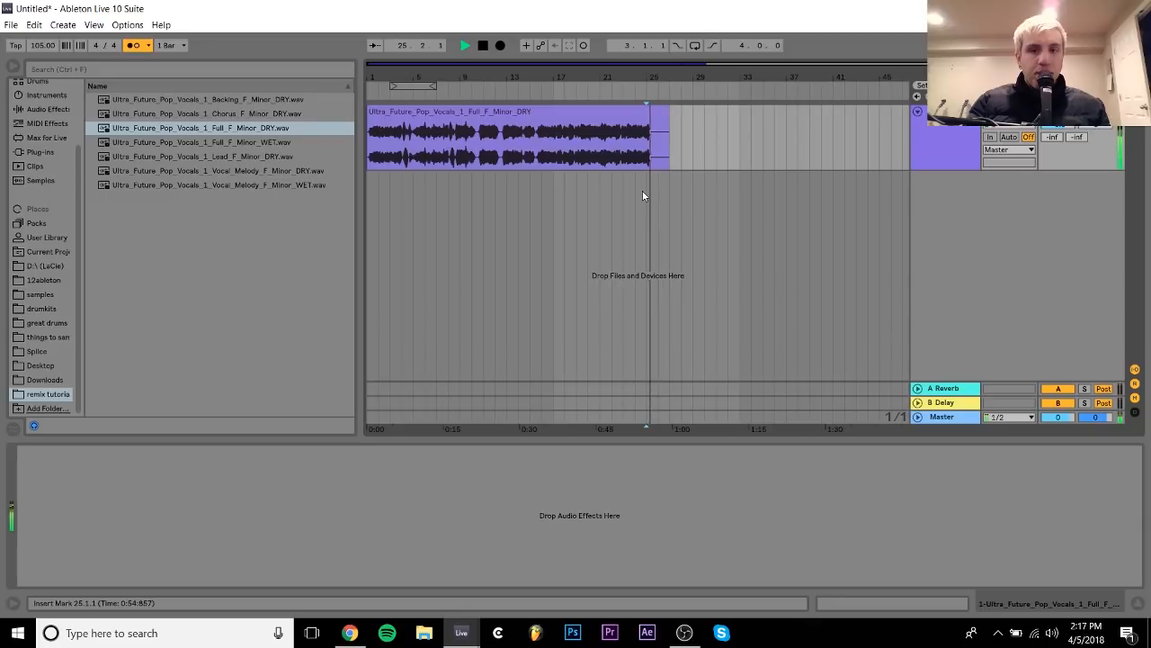
{"action": "left_click", "coordinate": [629, 185]}
{"action": "key", "text": "space"}
{"action": "key", "text": "space"}
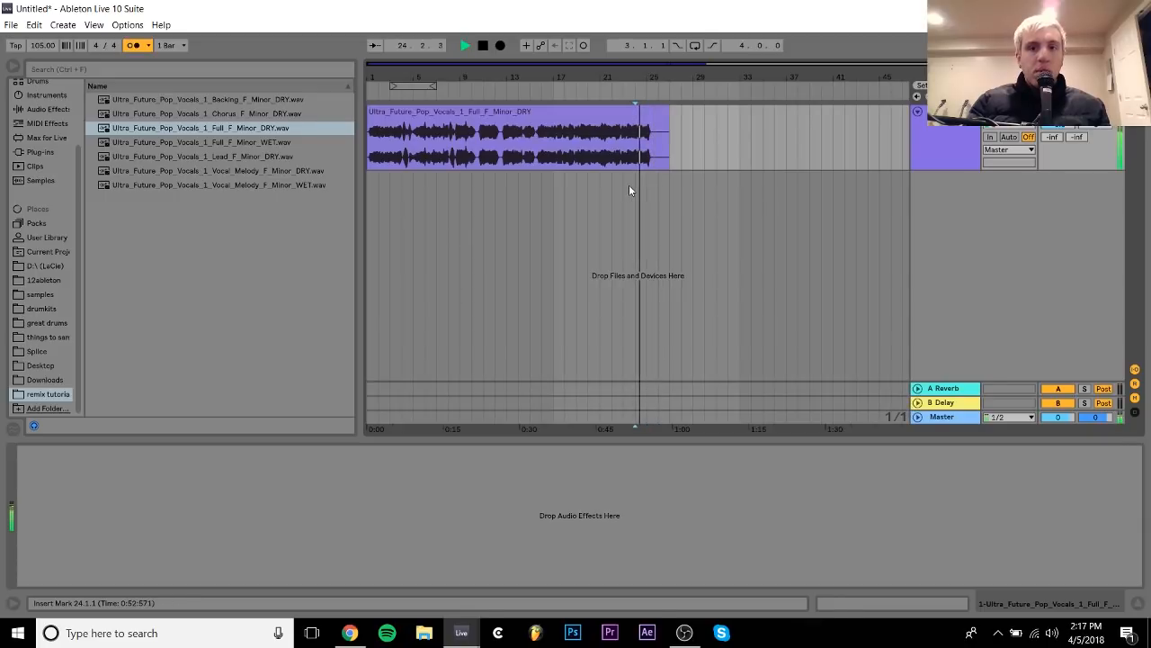
{"action": "key", "text": "space"}
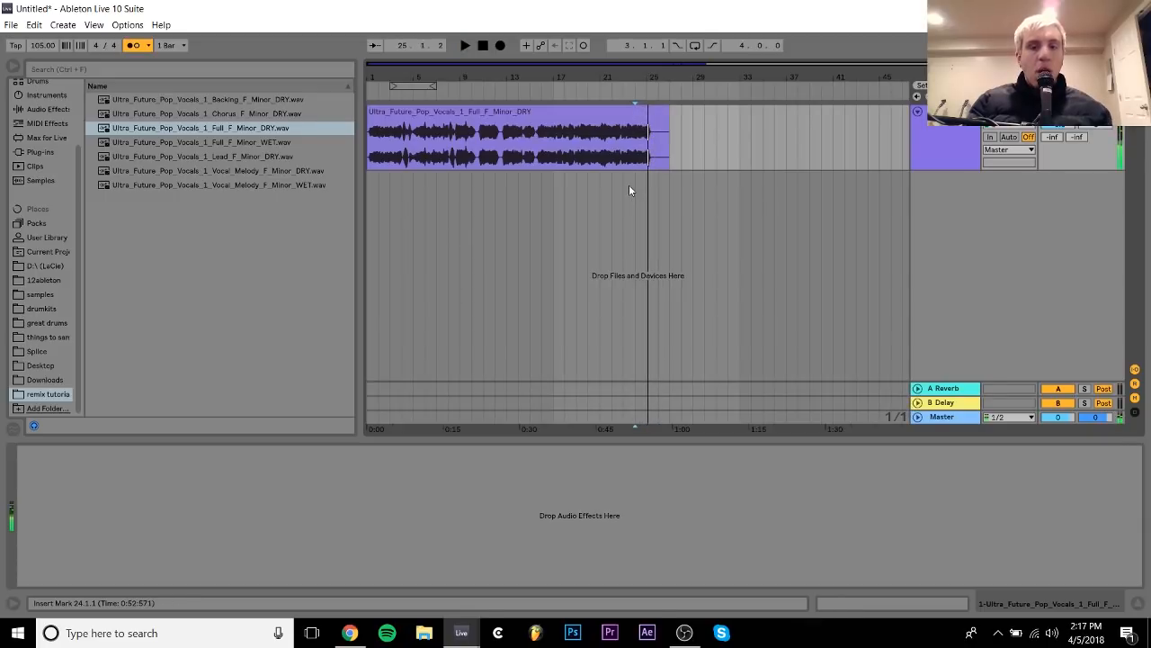
Set the arrangement to a fixed 1/4 grid and loop the first bar of the vocal clip
{"action": "left_click", "coordinate": [419, 110]}
{"action": "left_click_drag", "start_coordinate": [371, 73], "coordinate": [474, 322]}
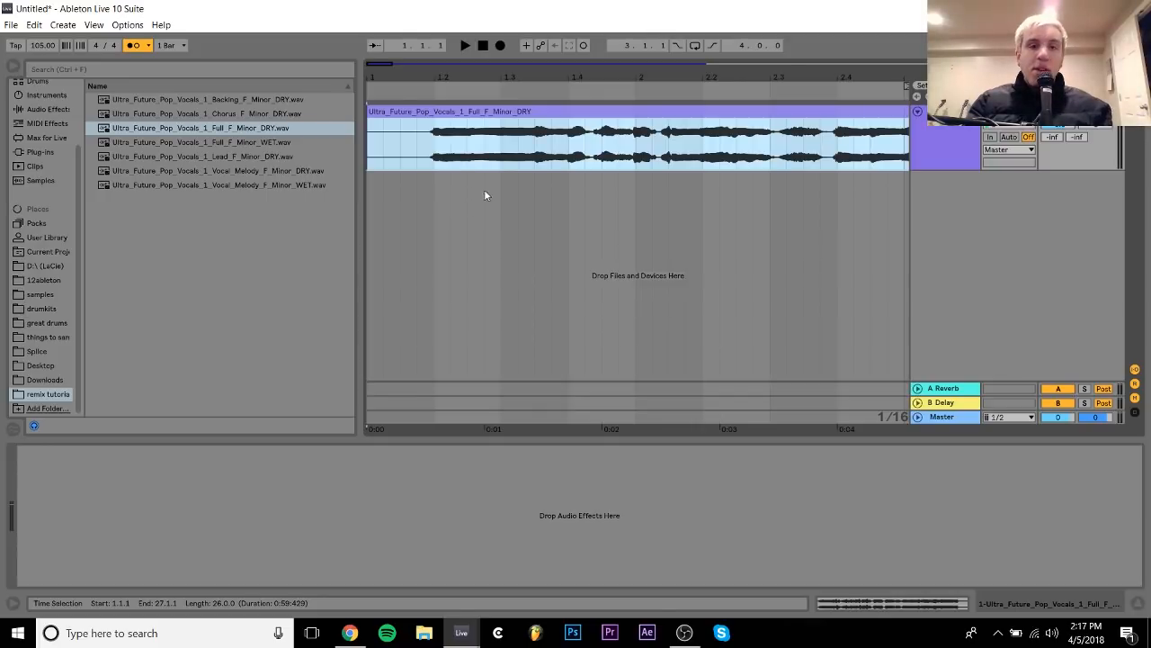
{"action": "left_click", "coordinate": [564, 162]}
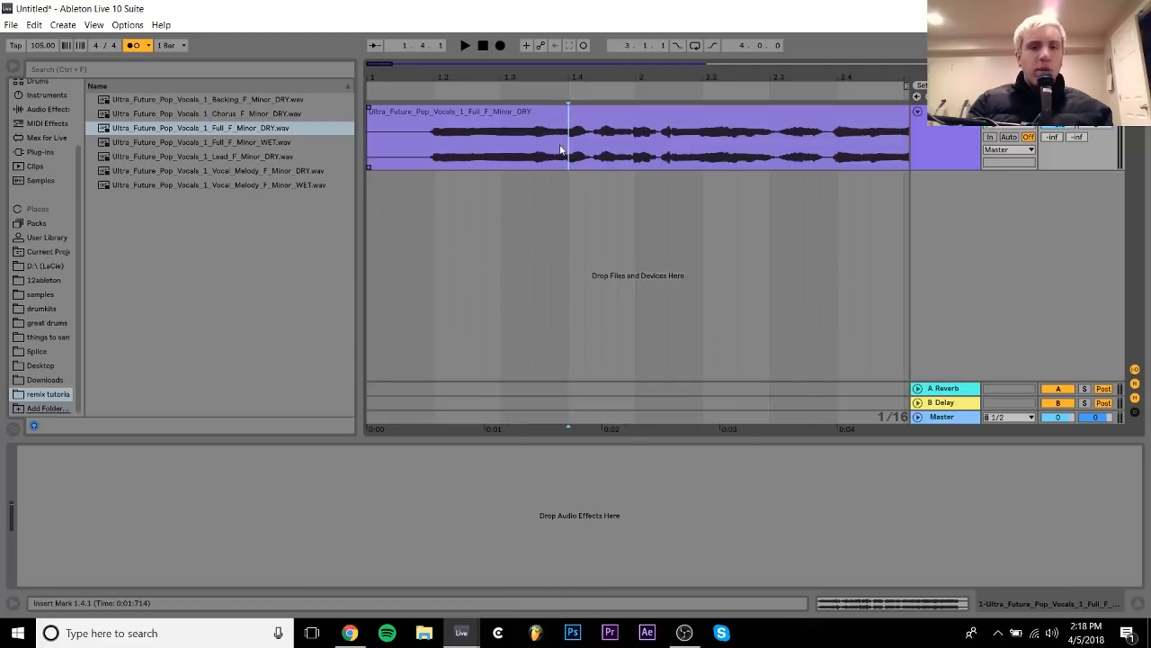
{"action": "left_click", "coordinate": [411, 117]}
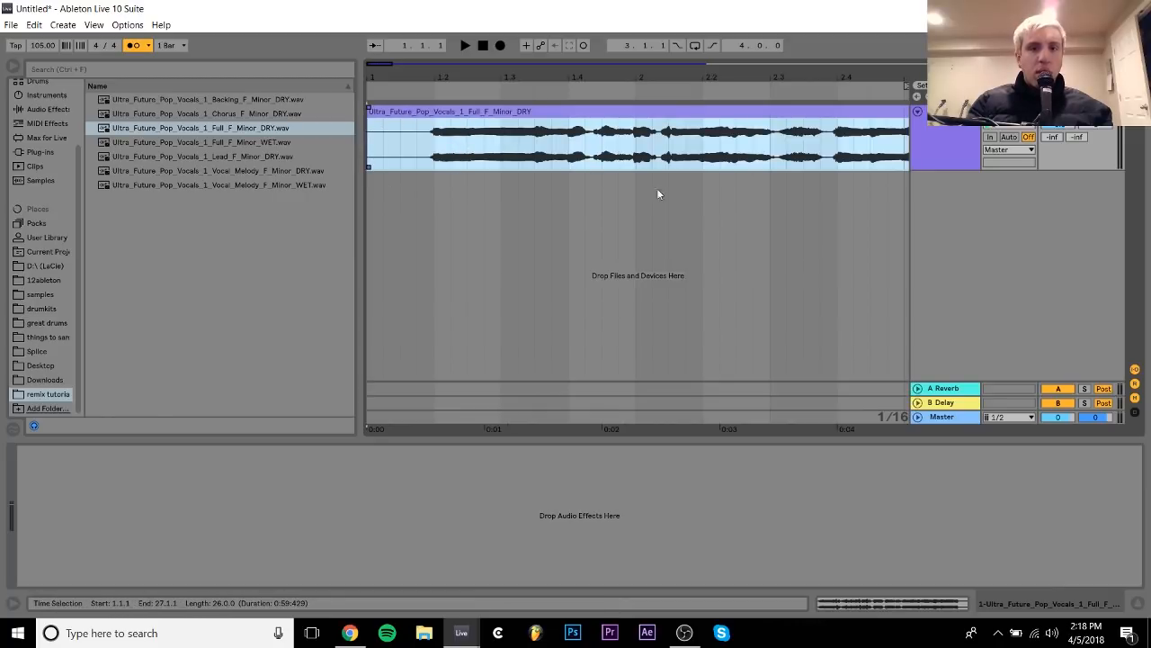
{"action": "right_click", "coordinate": [604, 191]}
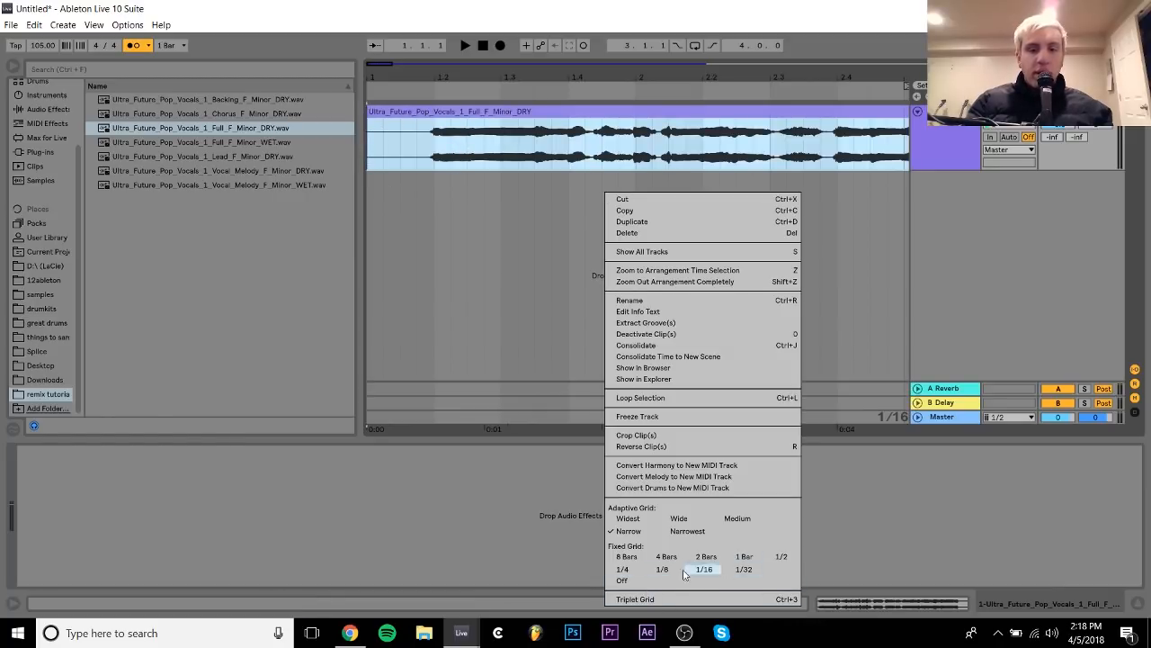
{"action": "left_click", "coordinate": [635, 581]}
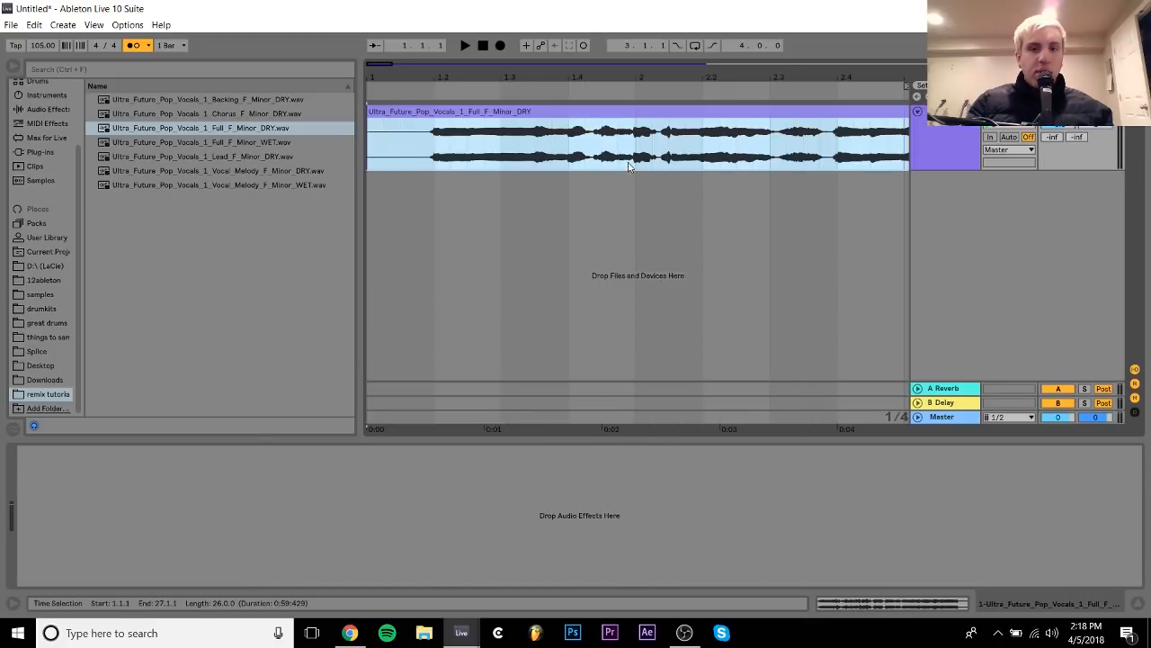
{"action": "left_click_drag", "start_coordinate": [630, 166], "coordinate": [356, 156]}
{"action": "key", "text": "ctrl+l"}
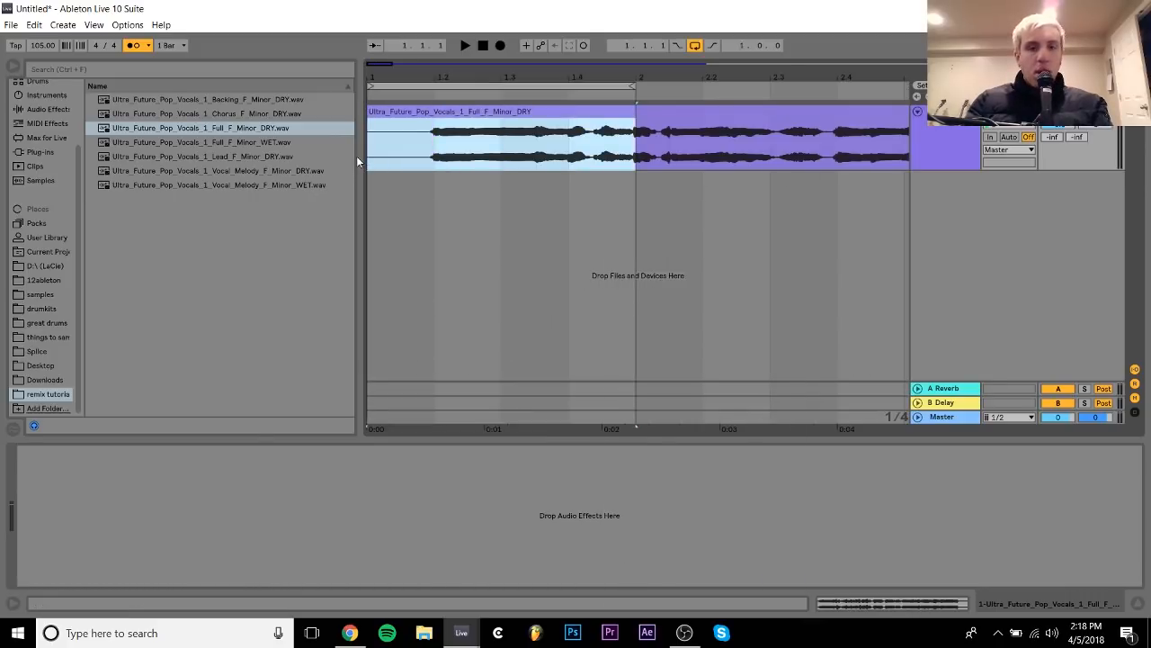
Add a new audio track below the vocal and place the insert marker at 1.1.1 on it
{"action": "key", "text": "ctrl+t"}
{"action": "left_click", "coordinate": [373, 216]}
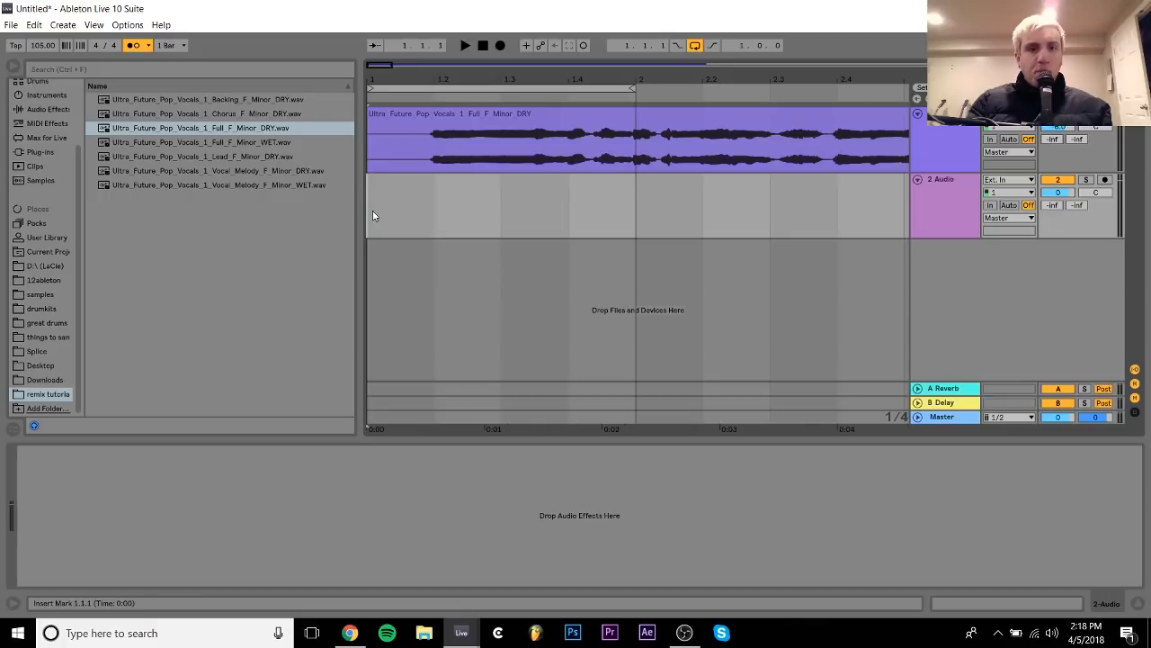
Select single beats of the first bar on the empty audio track to examine the 1/4 grid spacing
{"action": "left_click_drag", "start_coordinate": [372, 216], "coordinate": [439, 214]}
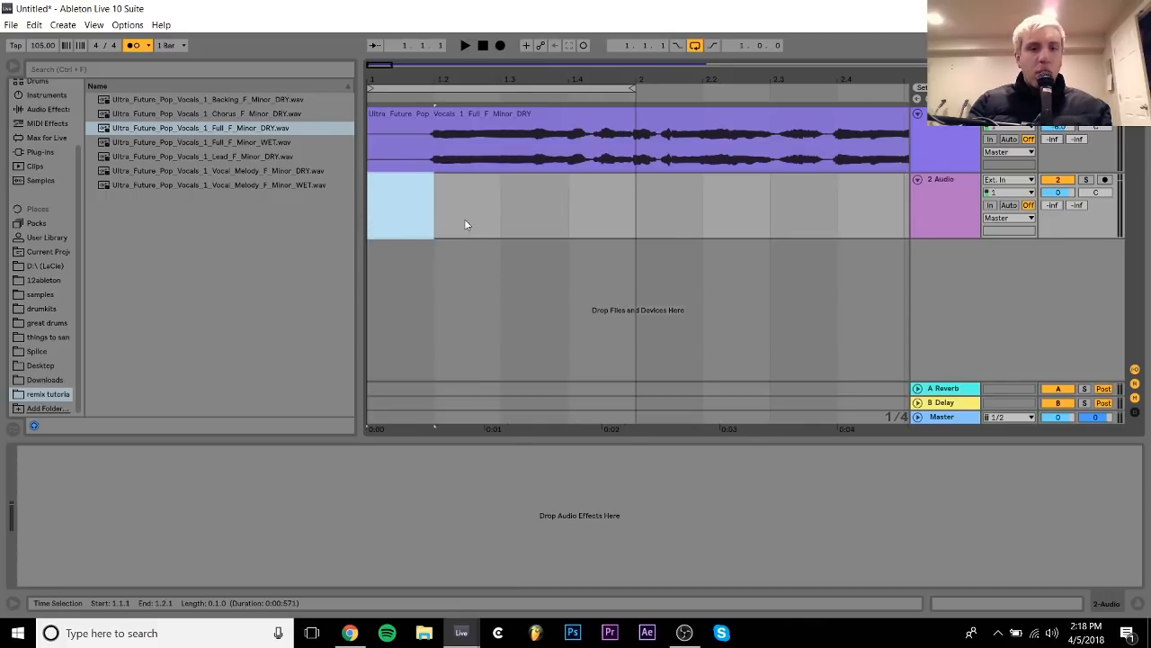
{"action": "mouse_move", "coordinate": [465, 218]}
{"action": "left_mouse_down"}
{"action": "mouse_move", "coordinate": [500, 219]}
{"action": "mouse_move", "coordinate": [445, 220]}
{"action": "left_mouse_up"}
{"action": "left_click", "coordinate": [557, 216]}
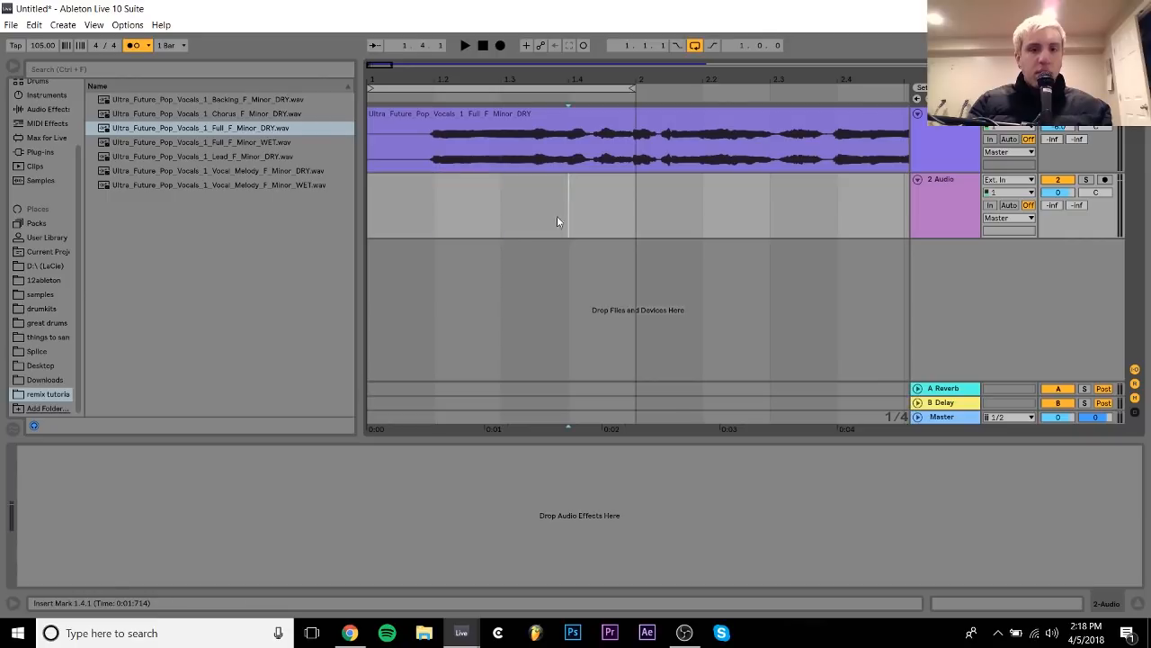
{"action": "left_click_drag", "start_coordinate": [557, 222], "coordinate": [508, 219]}
{"action": "left_click", "coordinate": [582, 222]}
{"action": "left_click_drag", "start_coordinate": [582, 221], "coordinate": [618, 223]}
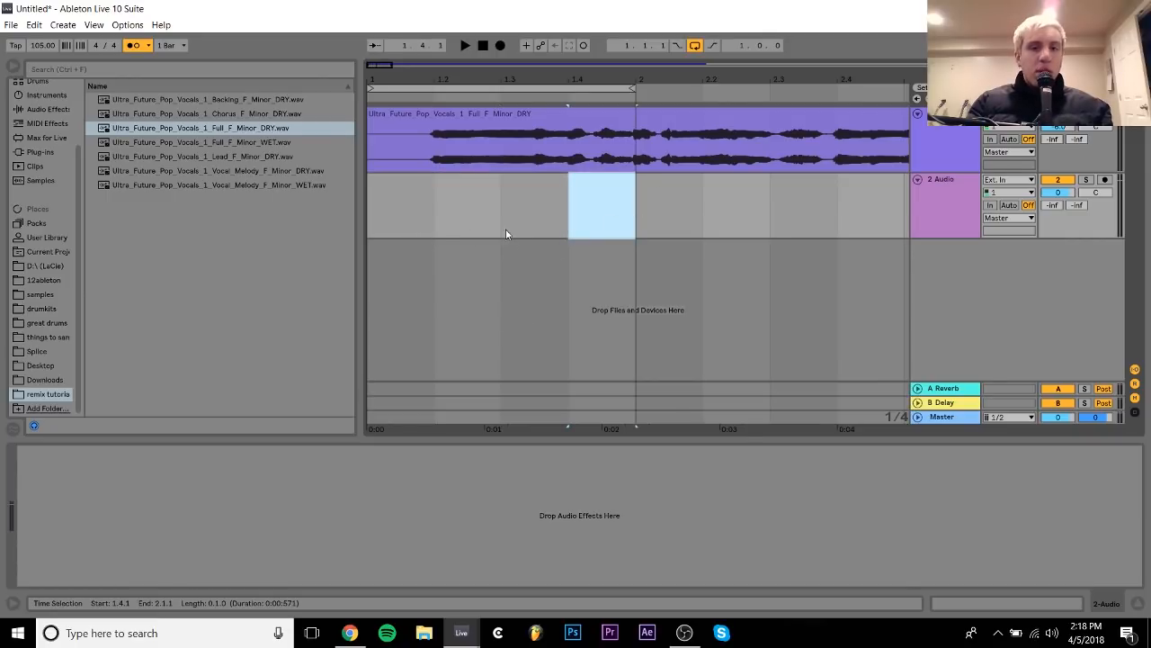
Set the arrangement to a fixed 1/8 grid and place the insert marker at 1.1.3 on the empty audio track
{"action": "right_click", "coordinate": [387, 215]}
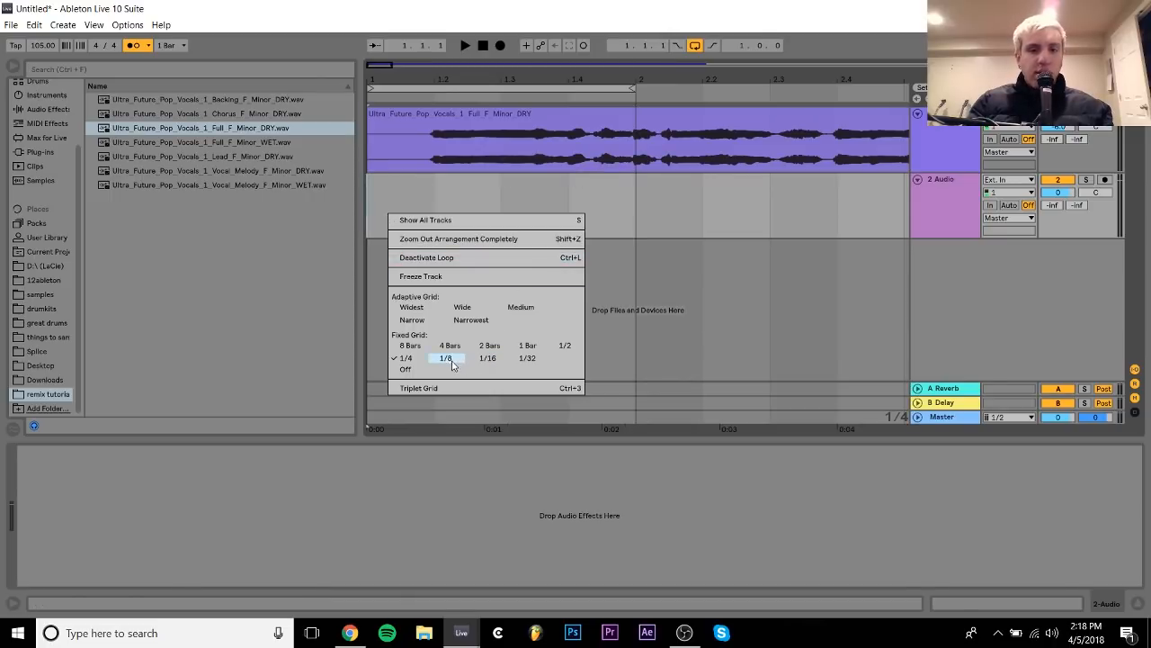
{"action": "left_click", "coordinate": [447, 358]}
{"action": "left_click", "coordinate": [405, 196]}
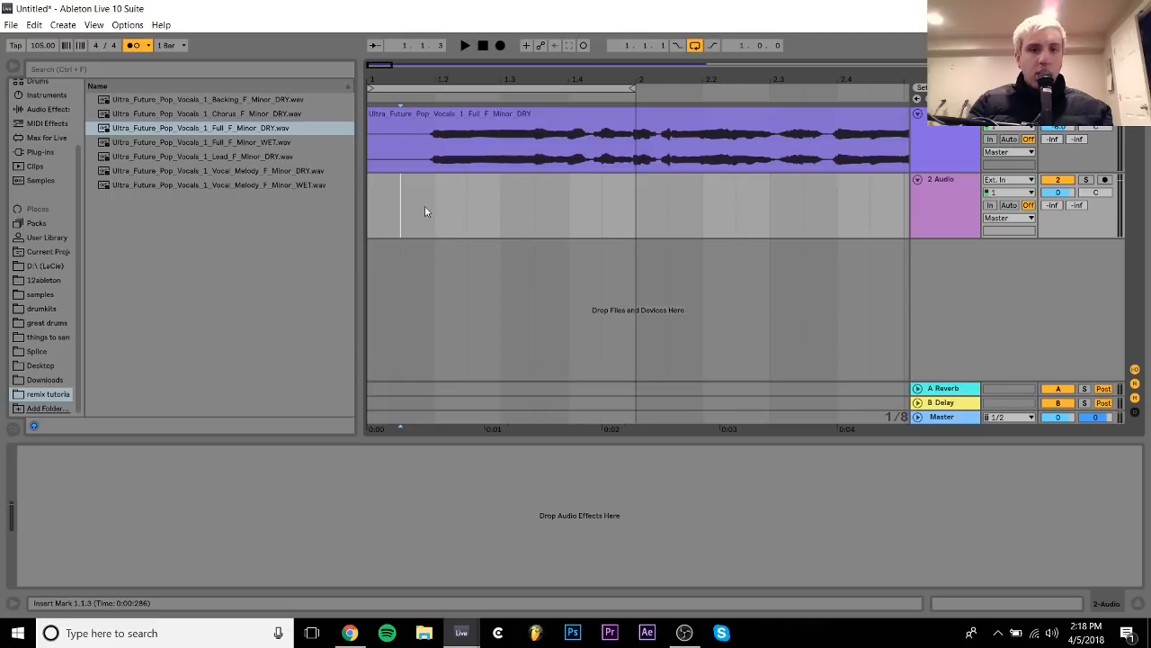
Switch the arrangement to the Narrow adaptive grid and check how its divisions follow the zoom level
{"action": "right_click", "coordinate": [369, 203]}
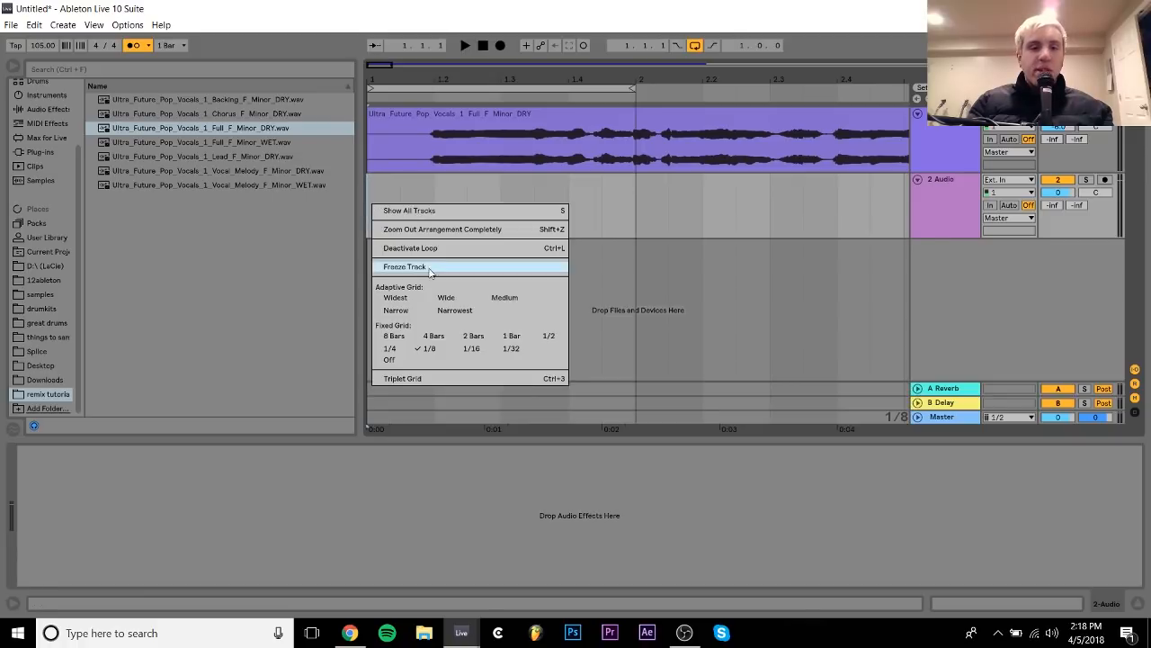
{"action": "left_click", "coordinate": [397, 311]}
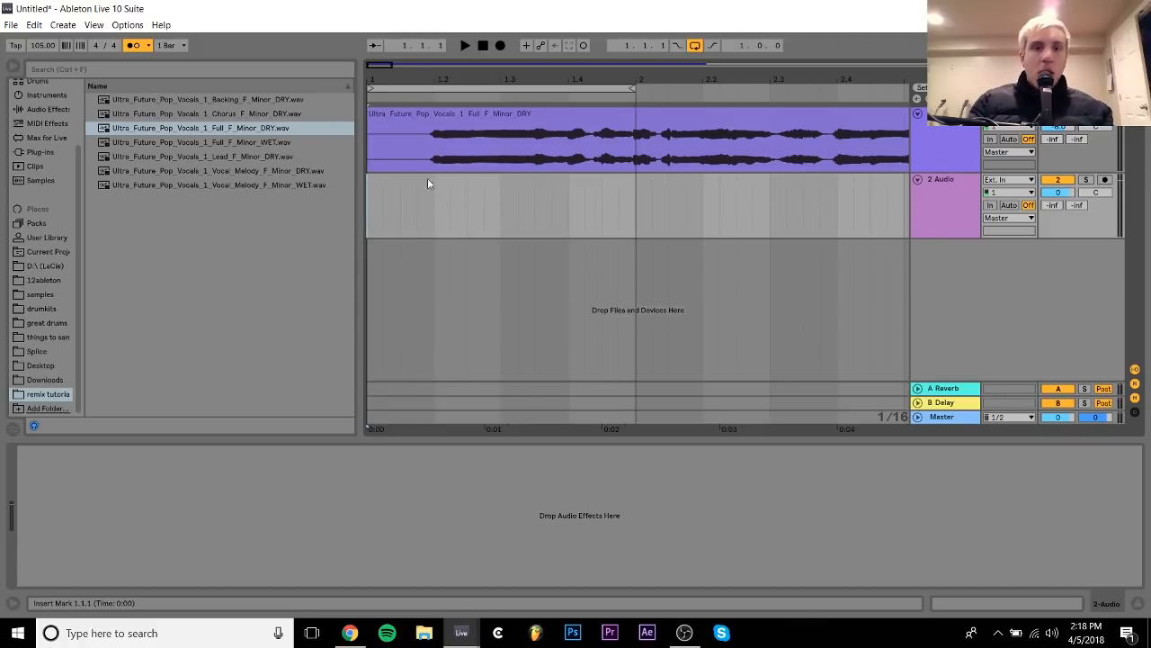
{"action": "left_click_drag", "start_coordinate": [445, 81], "coordinate": [653, 50]}
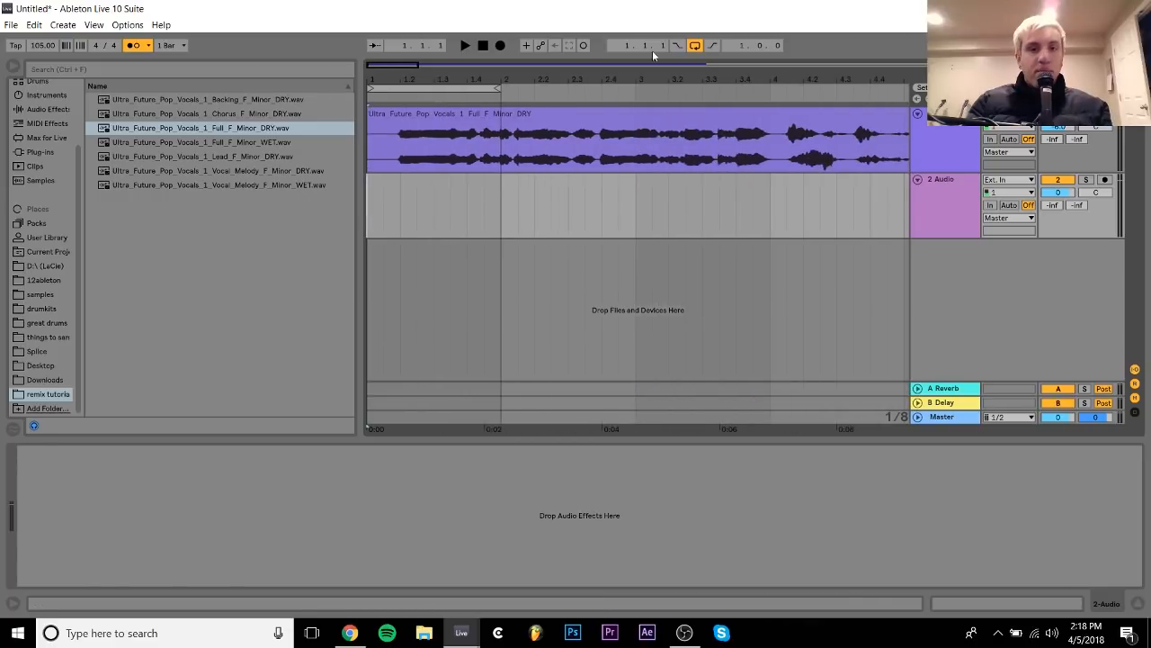
Turn off the arrangement loop and play the vocal from the start through the beginning of bar 2
{"action": "left_click", "coordinate": [694, 47]}
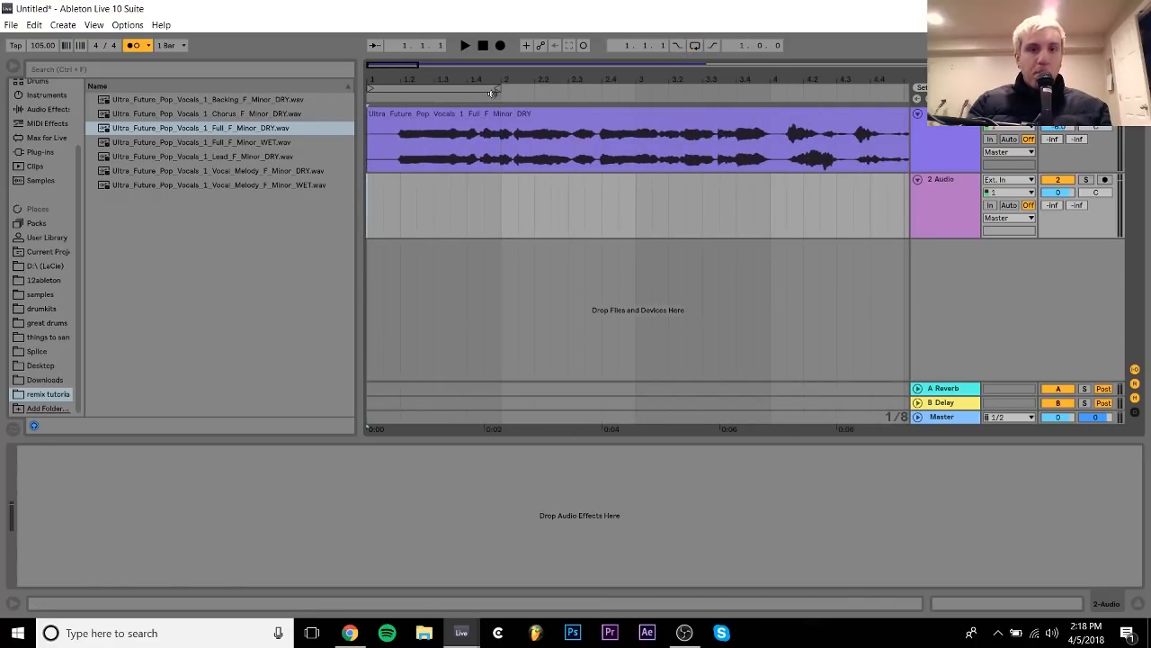
{"action": "key", "text": "space"}
{"action": "left_click_drag", "start_coordinate": [493, 93], "coordinate": [447, 81]}
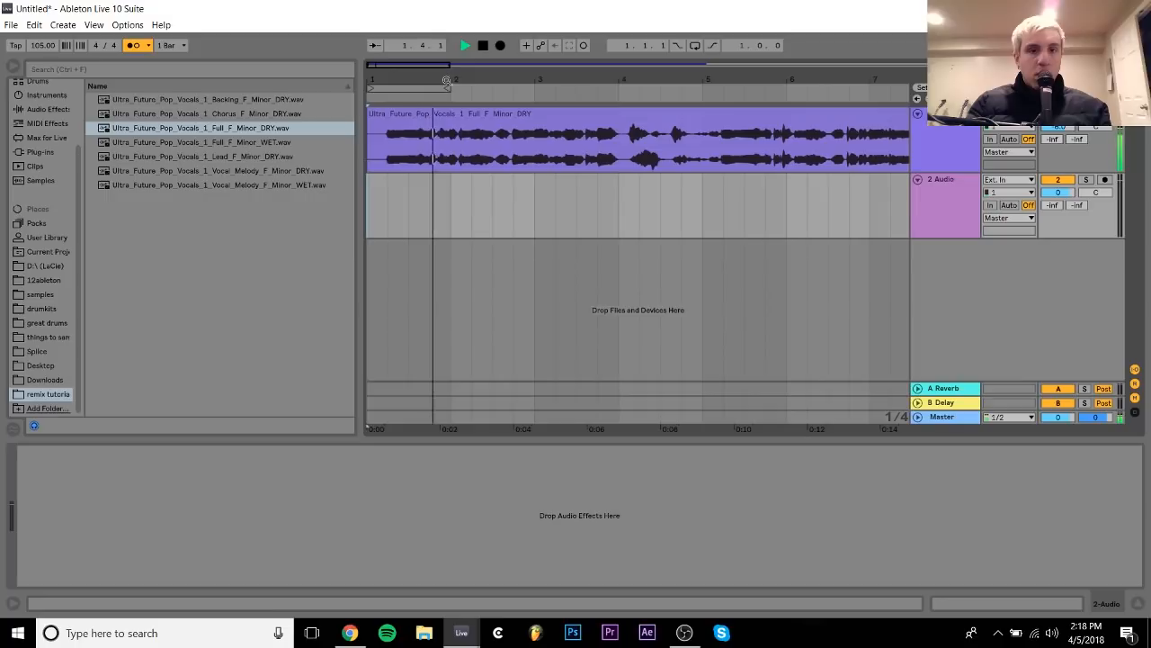
{"action": "key", "text": "space"}
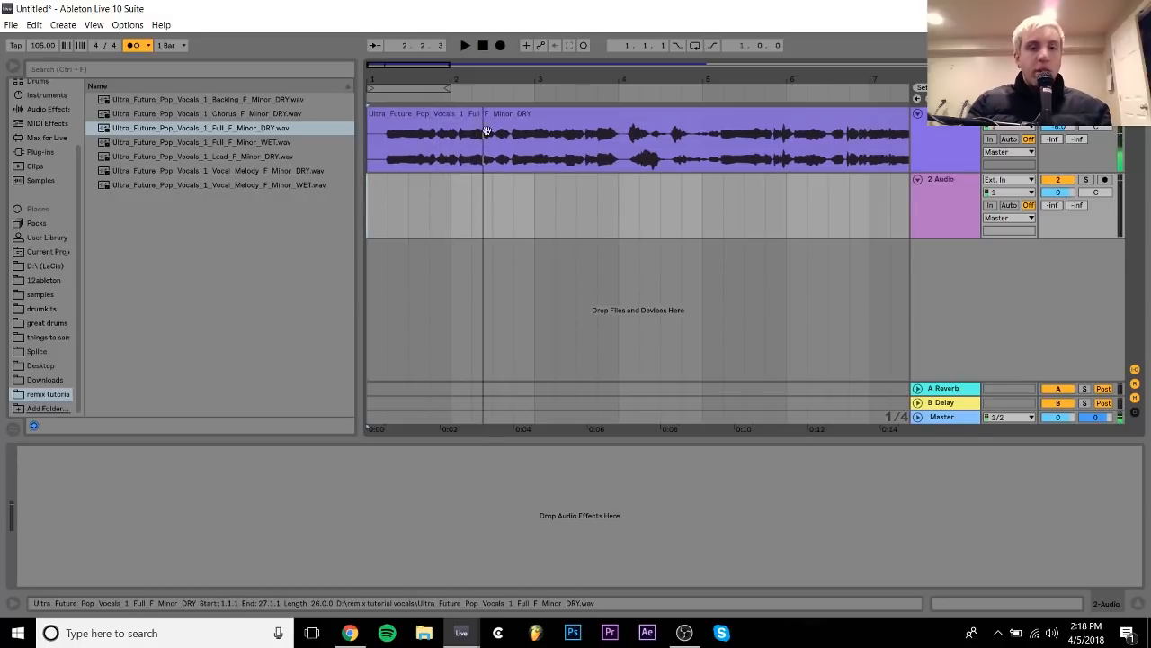
Open the vocal clip's sample settings, enable Warp and start playback from the beginning
{"action": "double_click", "coordinate": [486, 131]}
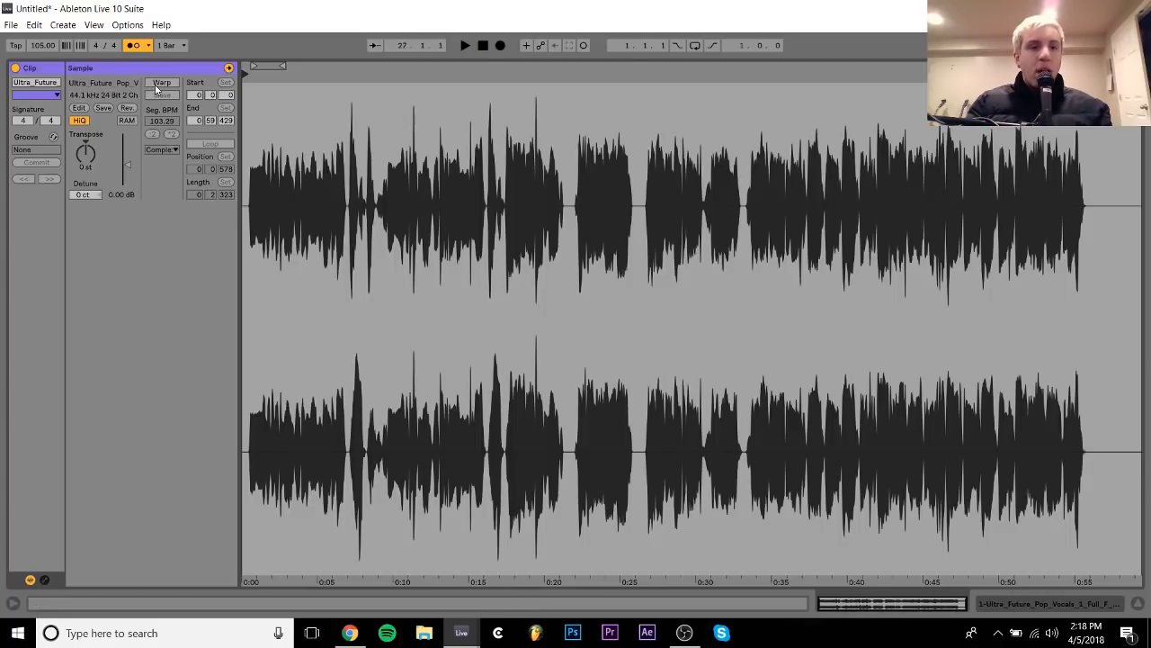
{"action": "left_click", "coordinate": [161, 82]}
{"action": "key", "text": "space"}
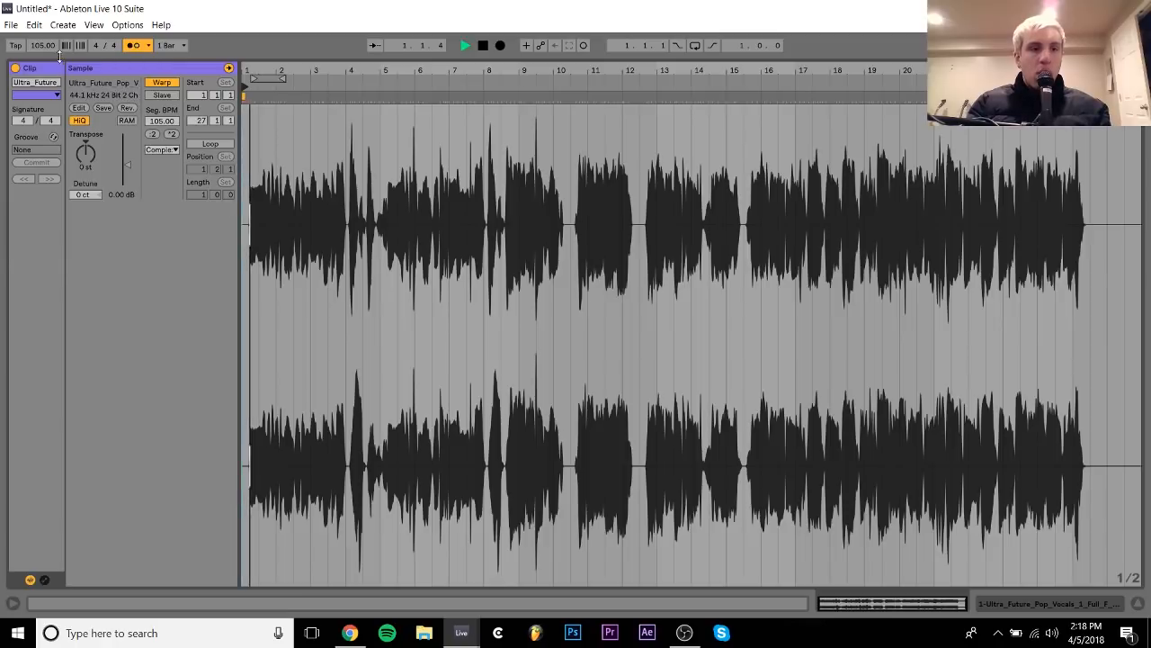
Raise the project tempo during playback and settle it at 120 BPM, then stop and return to the arrangement tracks
{"action": "left_click_drag", "start_coordinate": [43, 45], "coordinate": [43, 19]}
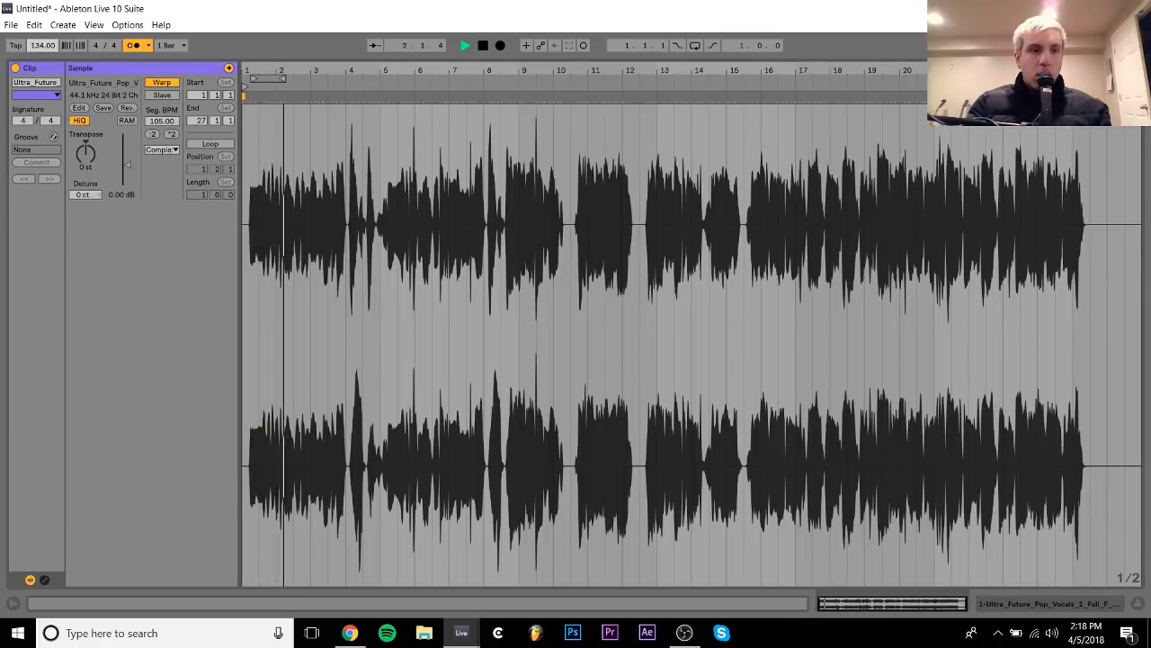
{"action": "type", "text": "130"}
{"action": "key", "text": "Return"}
{"action": "key", "text": "space"}
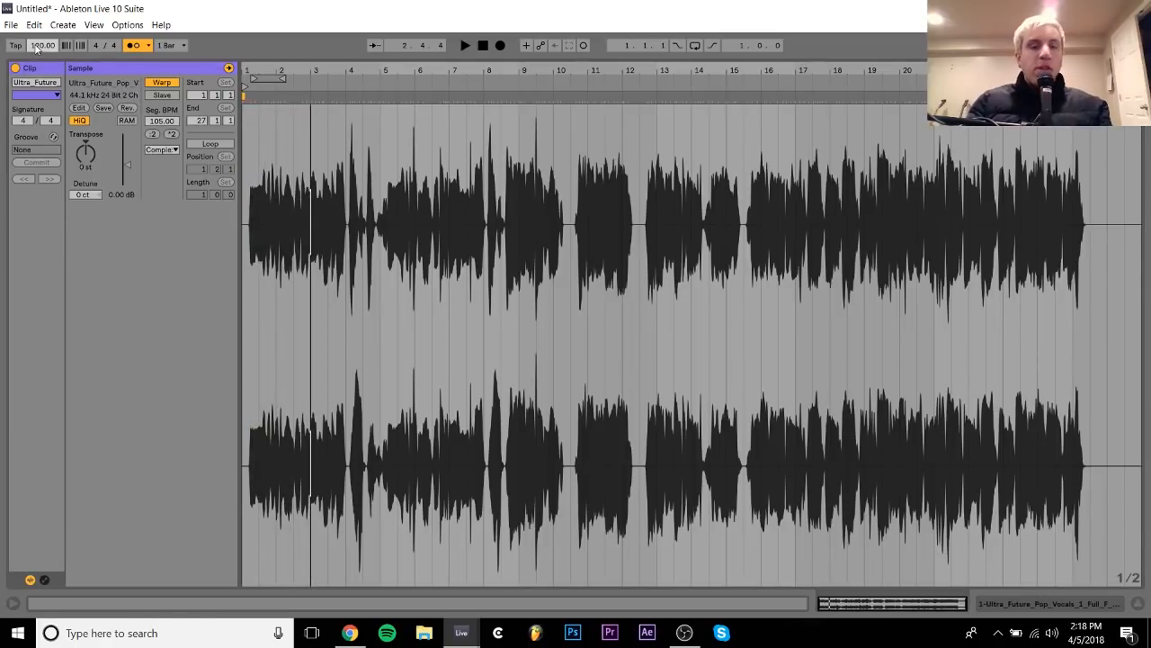
{"action": "left_click", "coordinate": [1037, 606]}
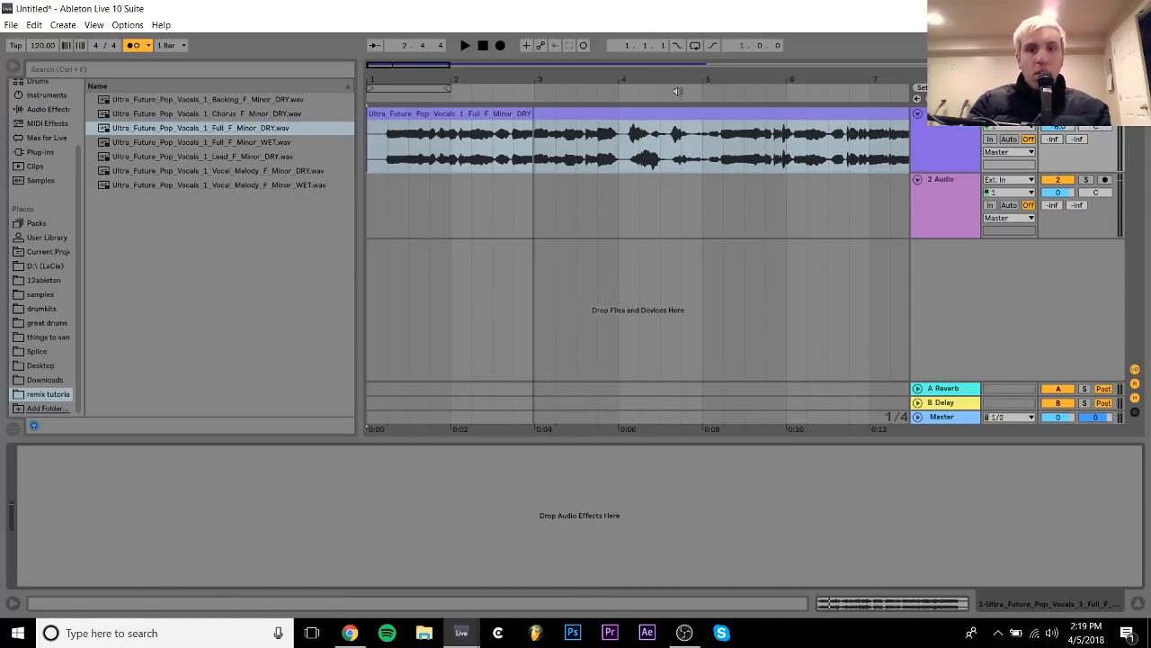
Delete the empty second audio track below the vocal
{"action": "left_click", "coordinate": [941, 211]}
{"action": "key", "text": "Delete"}
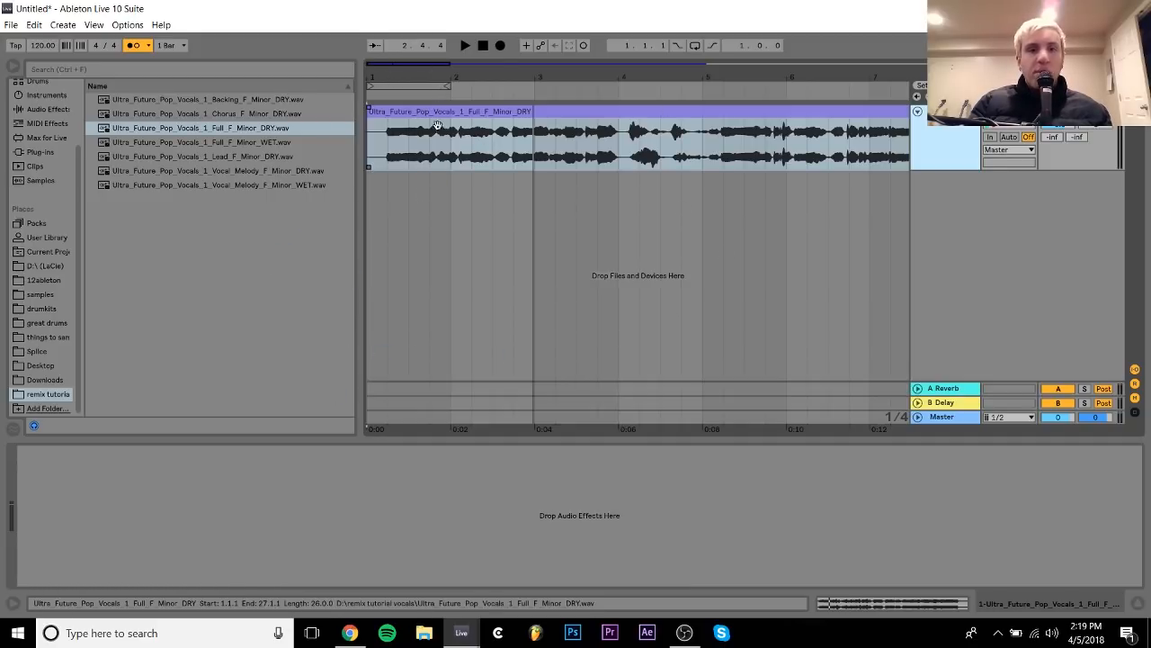
{"action": "mouse_move", "coordinate": [432, 78]}
{"action": "left_mouse_down"}
{"action": "mouse_move", "coordinate": [420, 72]}
{"action": "mouse_move", "coordinate": [437, 74]}
{"action": "left_mouse_up"}
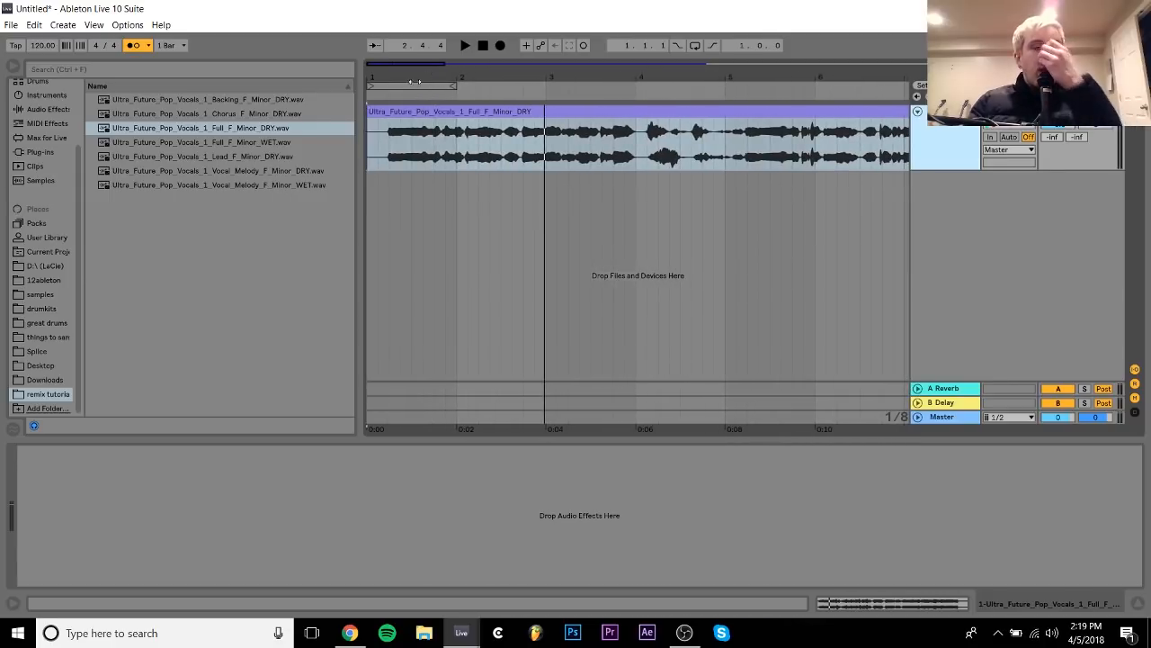
Search the Sounds category for "piano" and load Grand Piano.adg from Piano & Keys onto a new track
{"action": "left_click", "coordinate": [50, 95]}
{"action": "scroll", "coordinate": [42, 97], "scroll_direction": "up", "scroll_amount": 2}
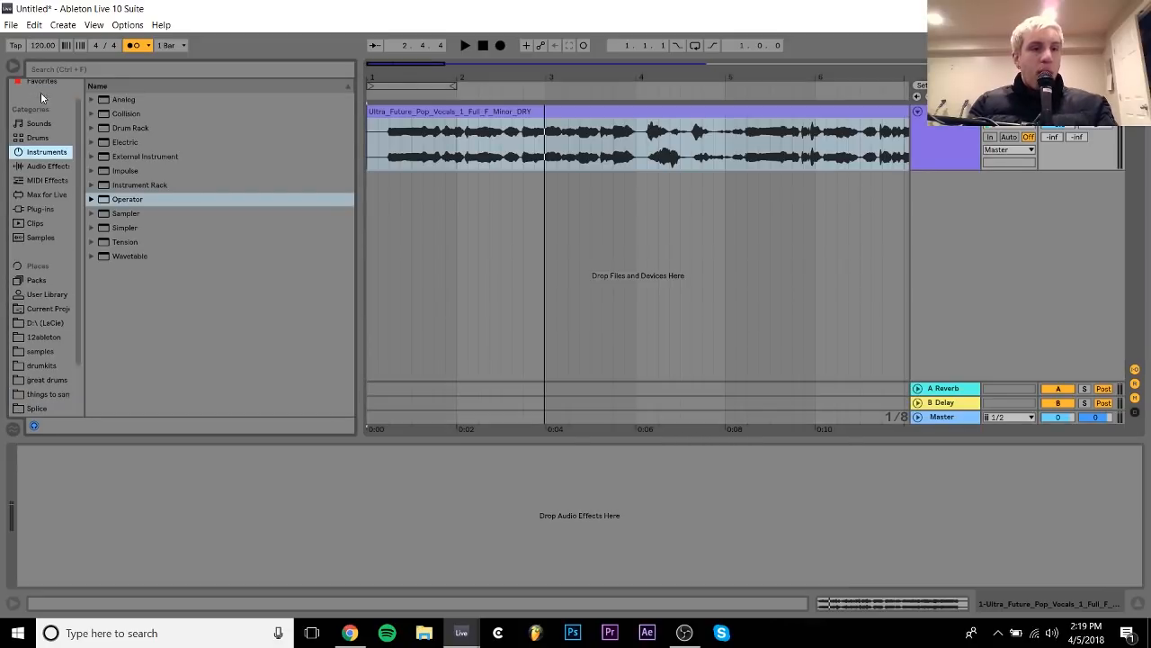
{"action": "left_click", "coordinate": [39, 124]}
{"action": "left_click", "coordinate": [77, 68]}
{"action": "type", "text": "piano"}
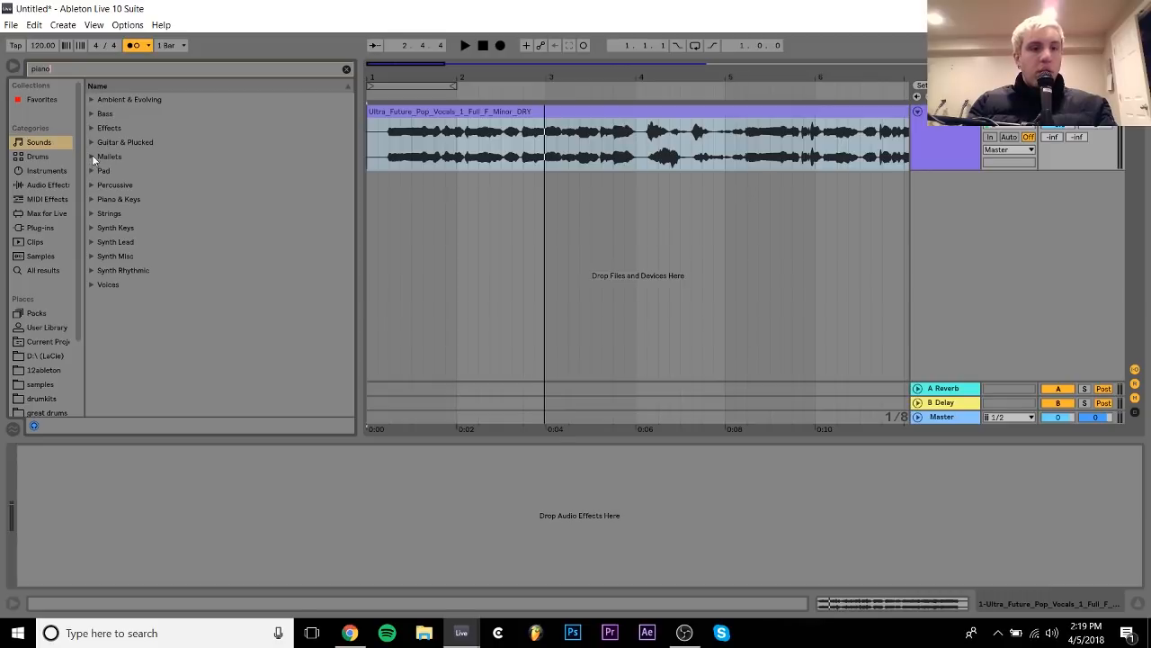
{"action": "left_click", "coordinate": [91, 127]}
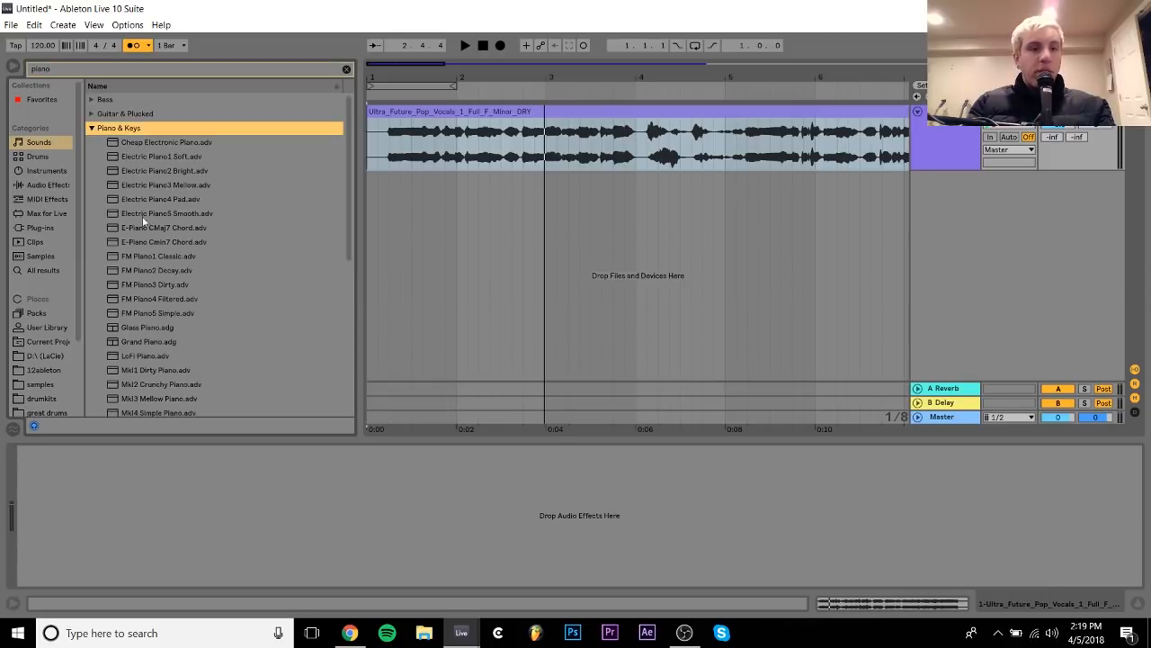
{"action": "left_click", "coordinate": [136, 343]}
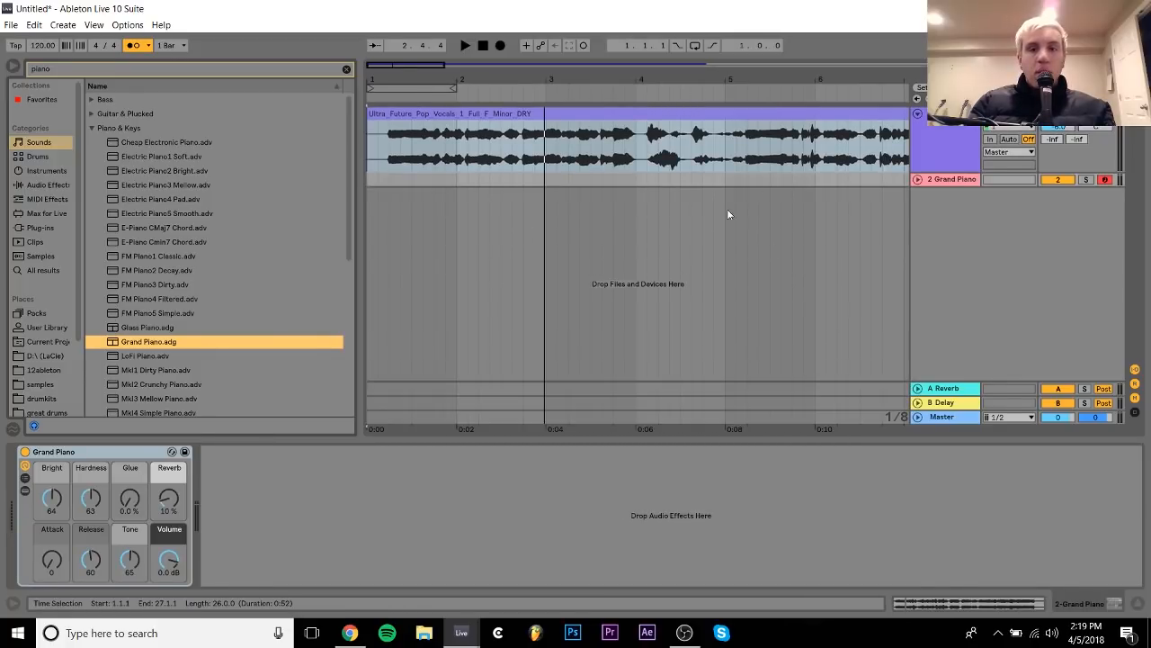
Create a MIDI clip over bars 1 to 4 of the Grand Piano track, with those bars looped, and turn off the metronome
{"action": "left_click_drag", "start_coordinate": [721, 179], "coordinate": [419, 180]}
{"action": "key", "text": "ctrl+shift+m"}
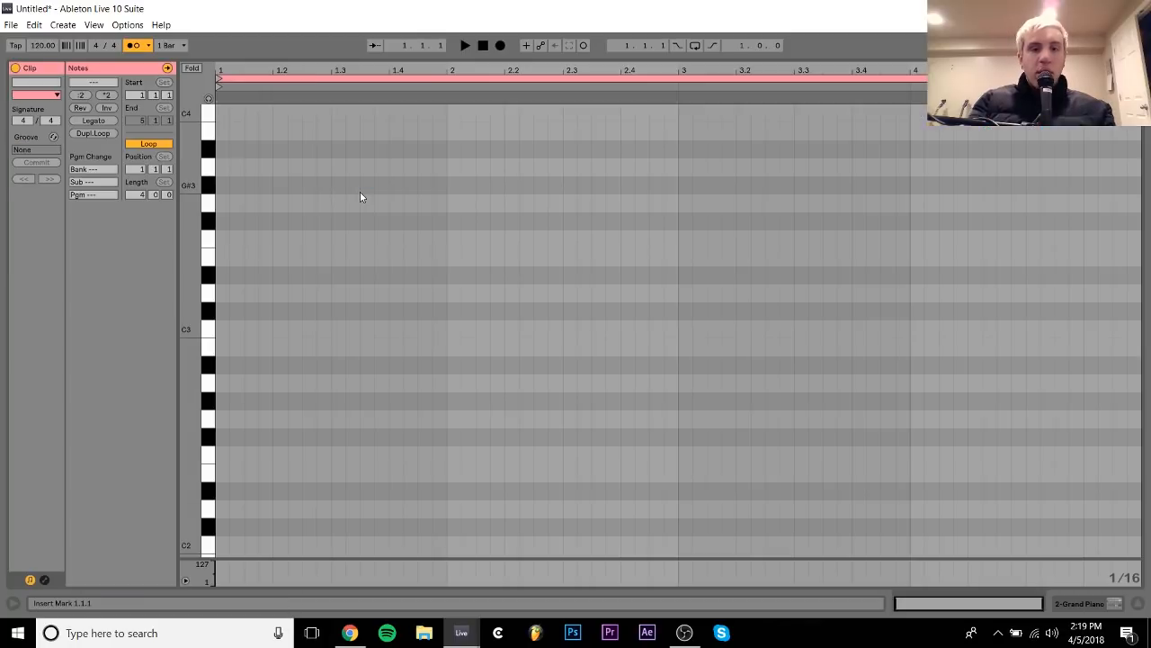
{"action": "left_click", "coordinate": [132, 45]}
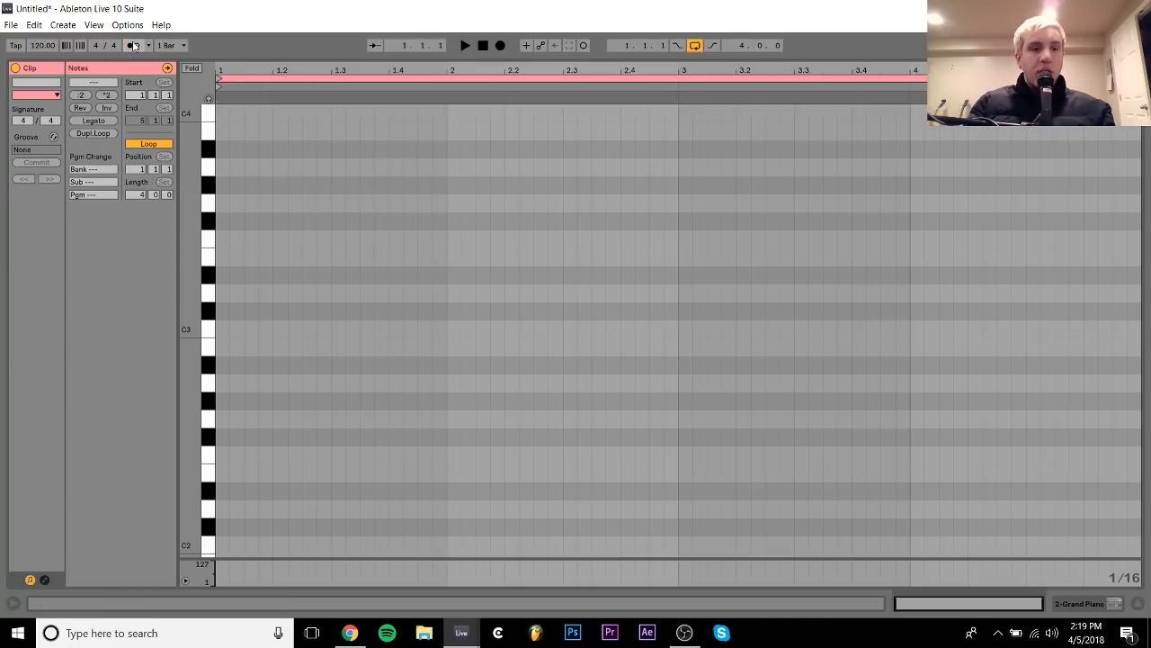
Add the notes F2, G#2 and C3 at 1.1.1 in the piano clip to form an F minor chord
{"action": "double_click", "coordinate": [223, 457]}
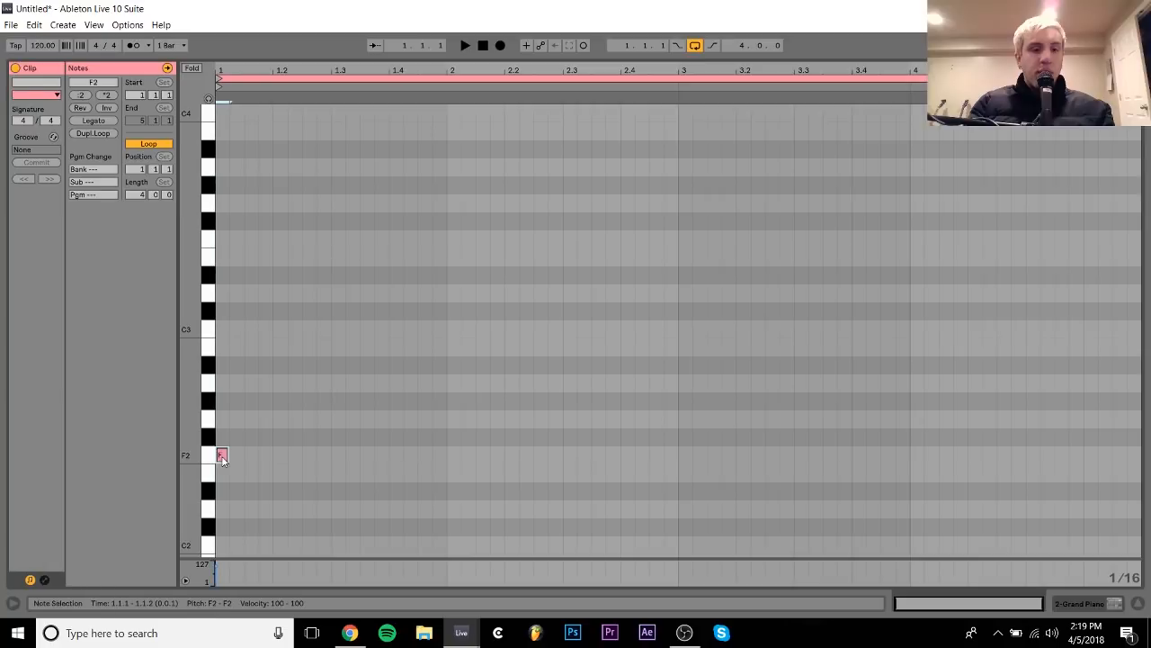
{"action": "double_click", "coordinate": [221, 401]}
{"action": "double_click", "coordinate": [221, 331]}
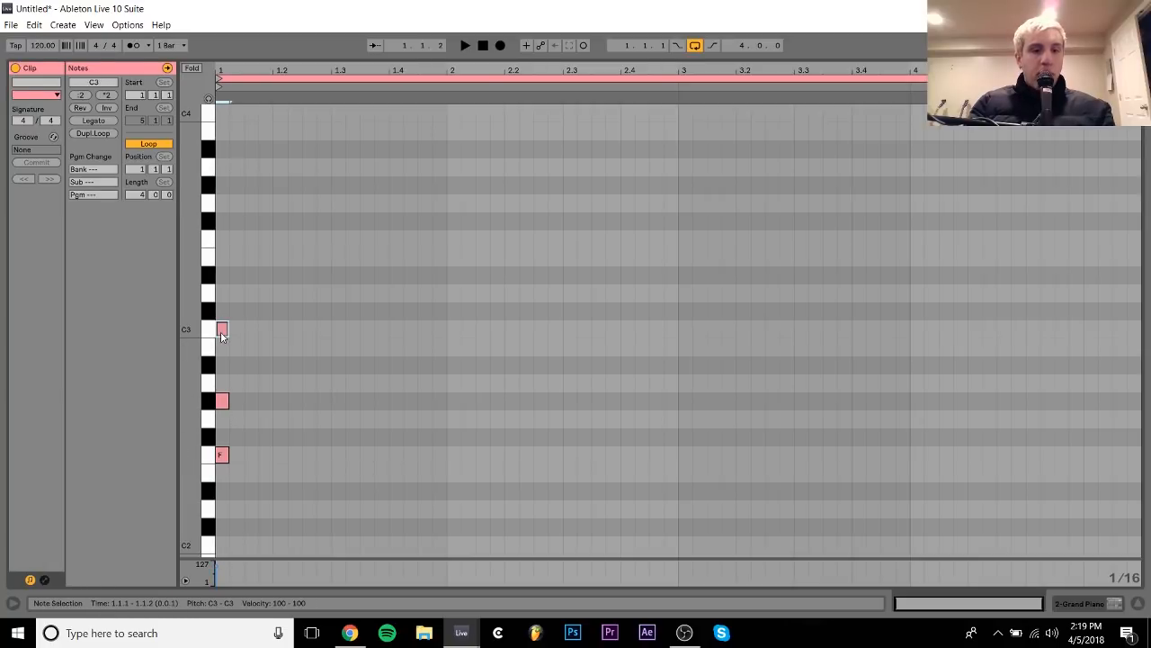
Lengthen all three notes of the first chord to fill bar 1
{"action": "key", "text": "ctrl+a"}
{"action": "key", "text": "shift+Right"}
{"action": "key", "text": "shift+Right"}
{"action": "key", "text": "shift+Right"}
{"action": "key", "text": "shift+Right"}
{"action": "key", "text": "shift+Right"}
{"action": "key", "text": "shift+Right"}
{"action": "key", "text": "shift+Right"}
{"action": "key", "text": "shift+Right"}
{"action": "key", "text": "shift+Right"}
{"action": "key", "text": "shift+Right"}
{"action": "key", "text": "shift+Right"}
{"action": "key", "text": "shift+Right"}
{"action": "key", "text": "shift+Right"}
{"action": "key", "text": "shift+Right"}
{"action": "key", "text": "shift+Right"}
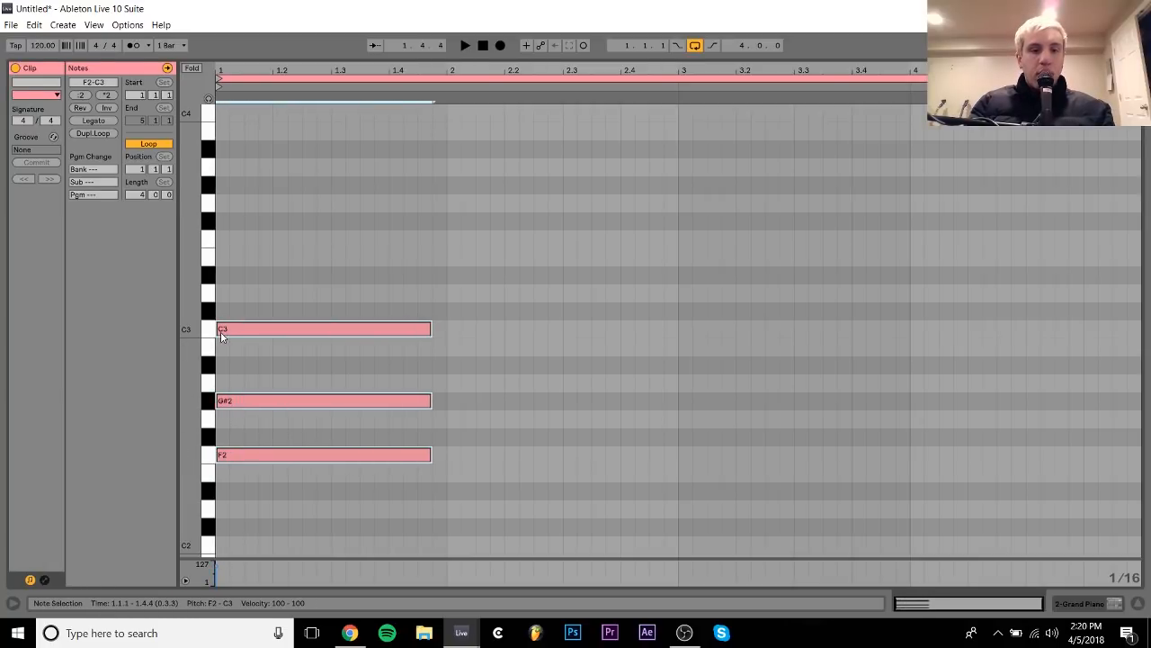
Duplicate the chord into bar 2 three semitones higher and raise its middle note to C3, giving G#2, C3 and D#3
{"action": "key", "text": "ctrl+d"}
{"action": "key", "text": "Up"}
{"action": "key", "text": "Up"}
{"action": "key", "text": "Up"}
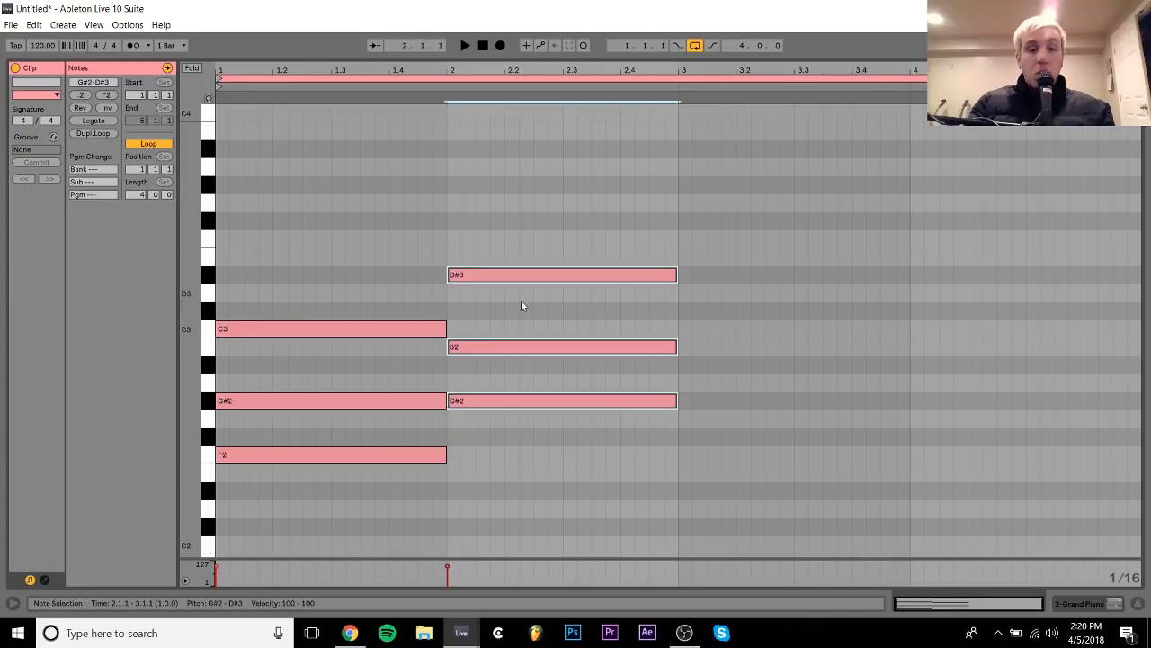
{"action": "left_click_drag", "start_coordinate": [537, 310], "coordinate": [550, 349]}
{"action": "key", "text": "Up"}
Duplicate the bar 2 chord into bar 3 and transpose it up two semitones to A#2, D3 and F3
{"action": "left_click_drag", "start_coordinate": [541, 451], "coordinate": [545, 192]}
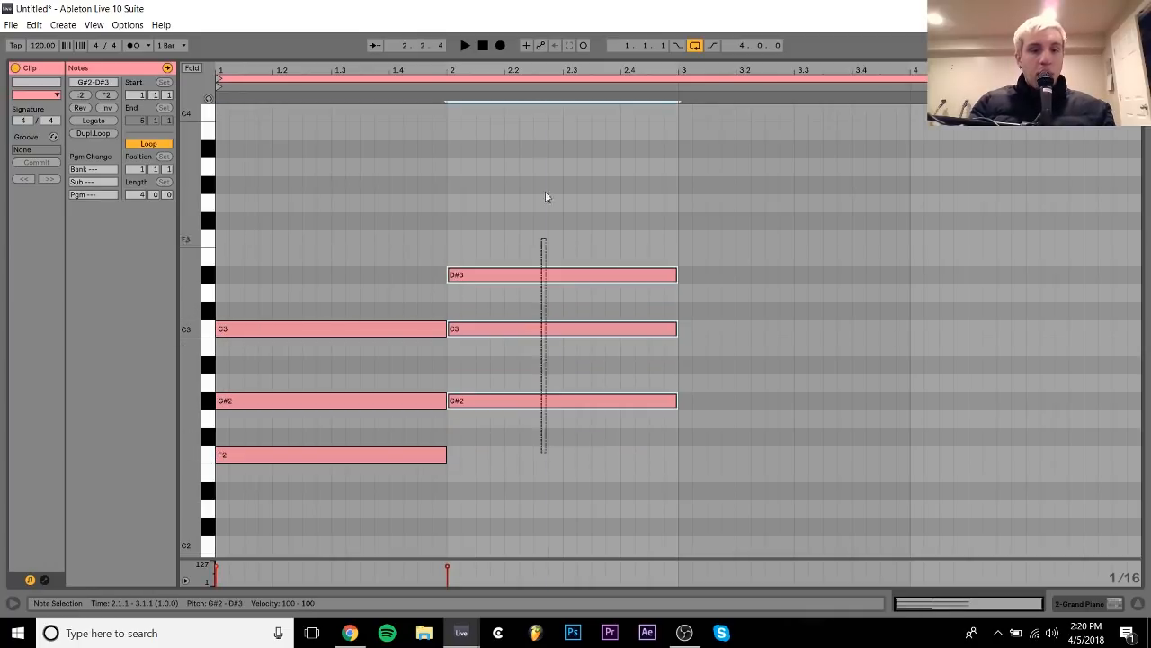
{"action": "key", "text": "ctrl+d"}
{"action": "key", "text": "Up"}
{"action": "key", "text": "Up"}
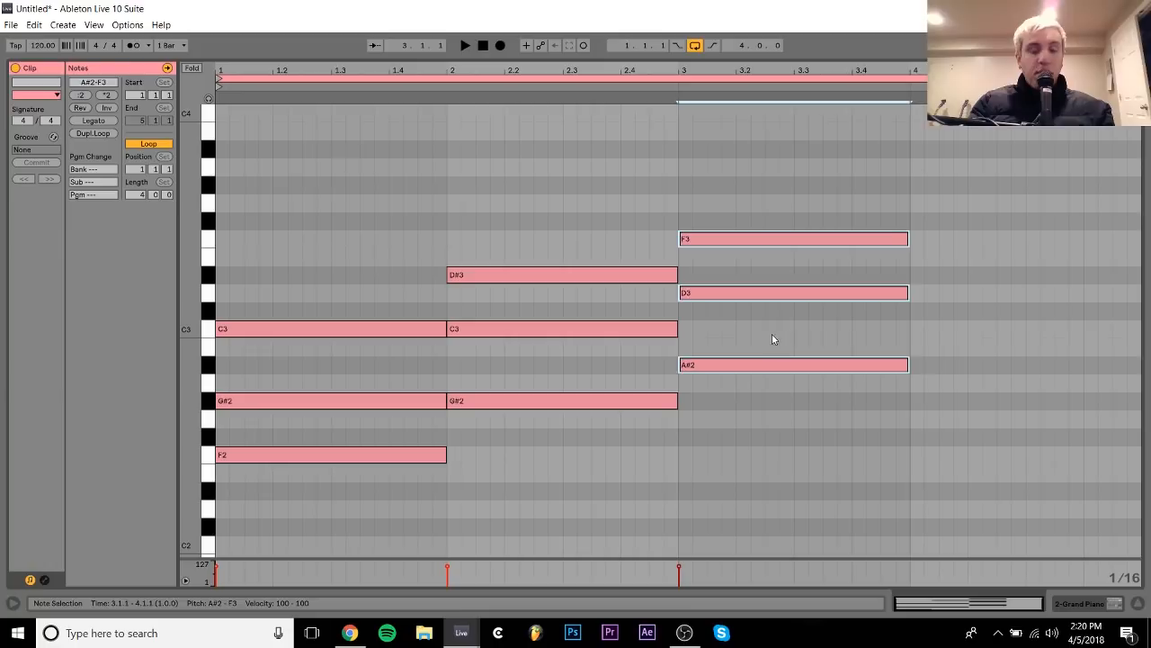
{"action": "left_click", "coordinate": [771, 293]}
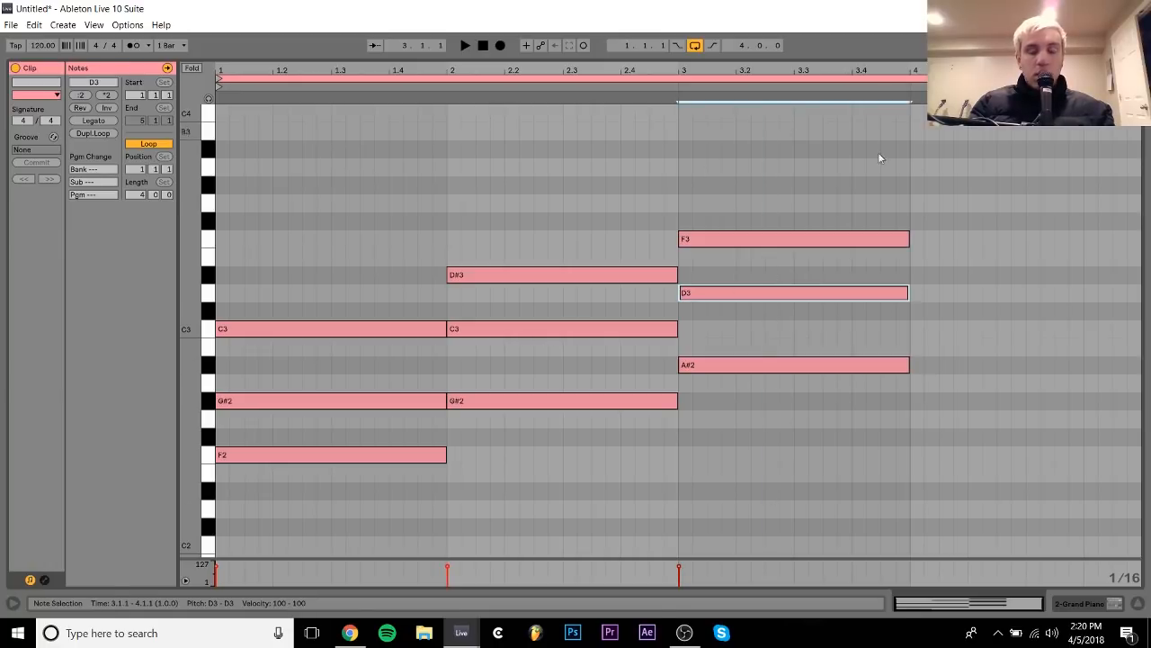
Copy the G#2, C3 and D#3 chord from bar 2 into bar 4 of the piano clip
{"action": "left_click_drag", "start_coordinate": [595, 466], "coordinate": [546, 221]}
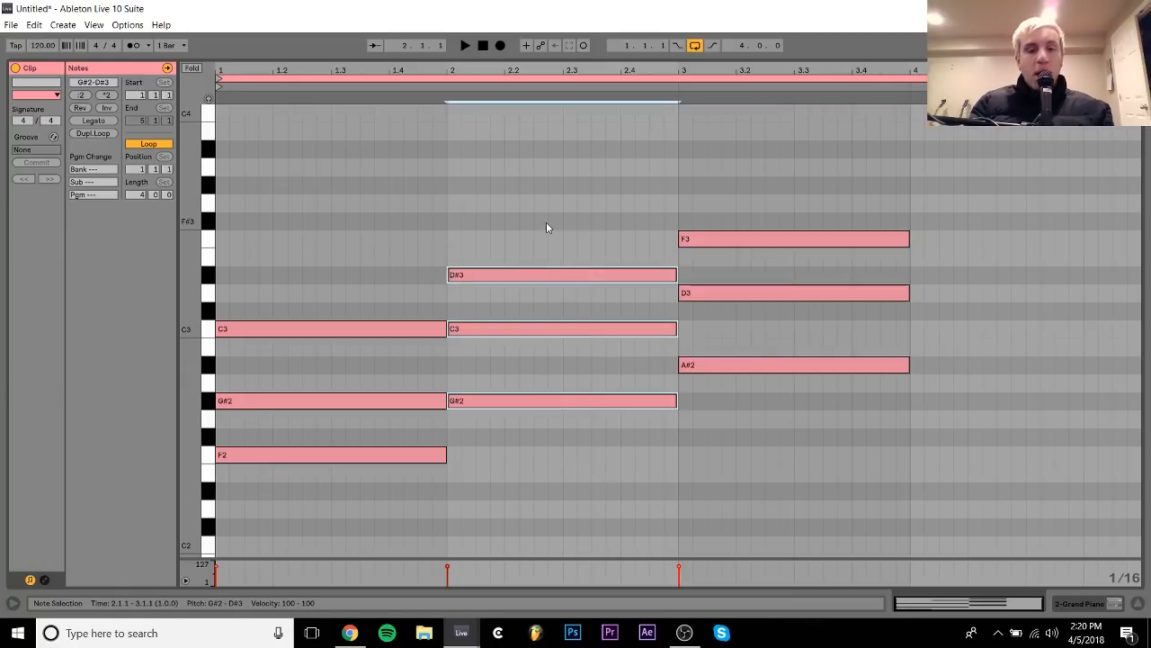
{"action": "key", "text": "ctrl+d"}
{"action": "key", "text": "Right"}
{"action": "key", "text": "Right"}
{"action": "key", "text": "Right"}
{"action": "key", "text": "Right"}
{"action": "key", "text": "Right"}
{"action": "key", "text": "Right"}
{"action": "key", "text": "Right"}
{"action": "key", "text": "Right"}
{"action": "key", "text": "Right"}
{"action": "key", "text": "Right"}
{"action": "key", "text": "Right"}
{"action": "key", "text": "Right"}
{"action": "key", "text": "Right"}
{"action": "key", "text": "Right"}
{"action": "key", "text": "Right"}
{"action": "key", "text": "Right"}
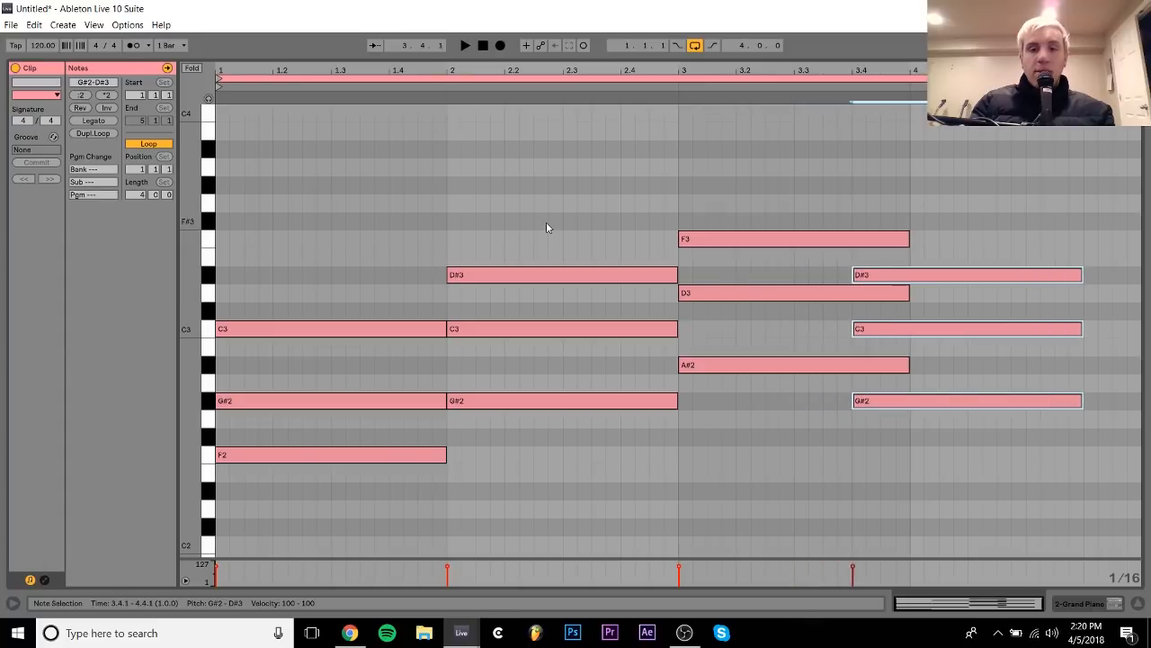
Unfold the Grand Piano track in the arrangement and play the chords with the vocal, lowering the piano volume to about -6.2 dB
{"action": "left_click", "coordinate": [1096, 605]}
{"action": "left_click", "coordinate": [917, 178]}
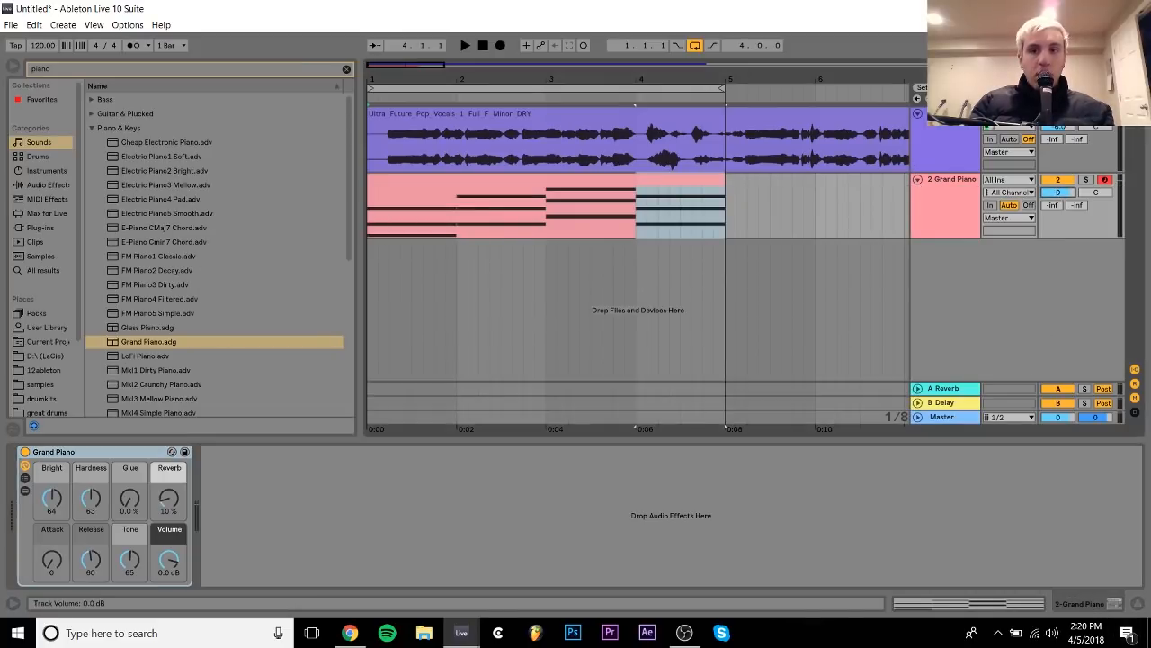
{"action": "key", "text": "space"}
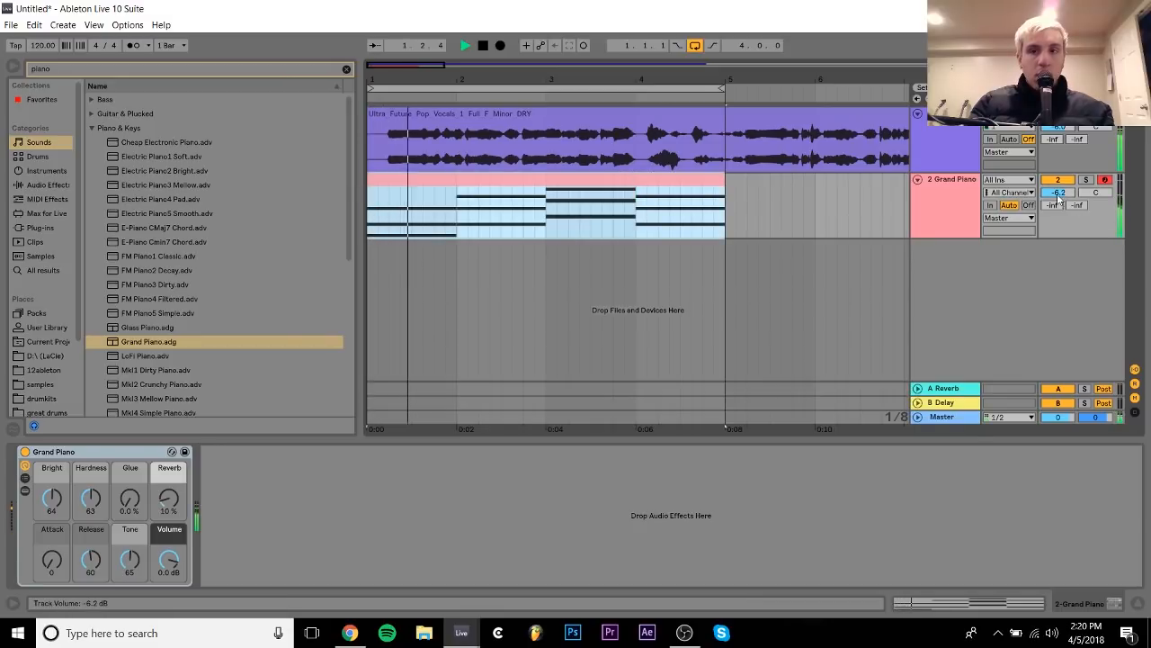
Lower the Grand Piano track volume to -6.5 dB, audition the four-bar loop with the vocal, and stop playback
{"action": "left_click_drag", "start_coordinate": [1059, 193], "coordinate": [1058, 198]}
{"action": "left_click", "coordinate": [949, 207]}
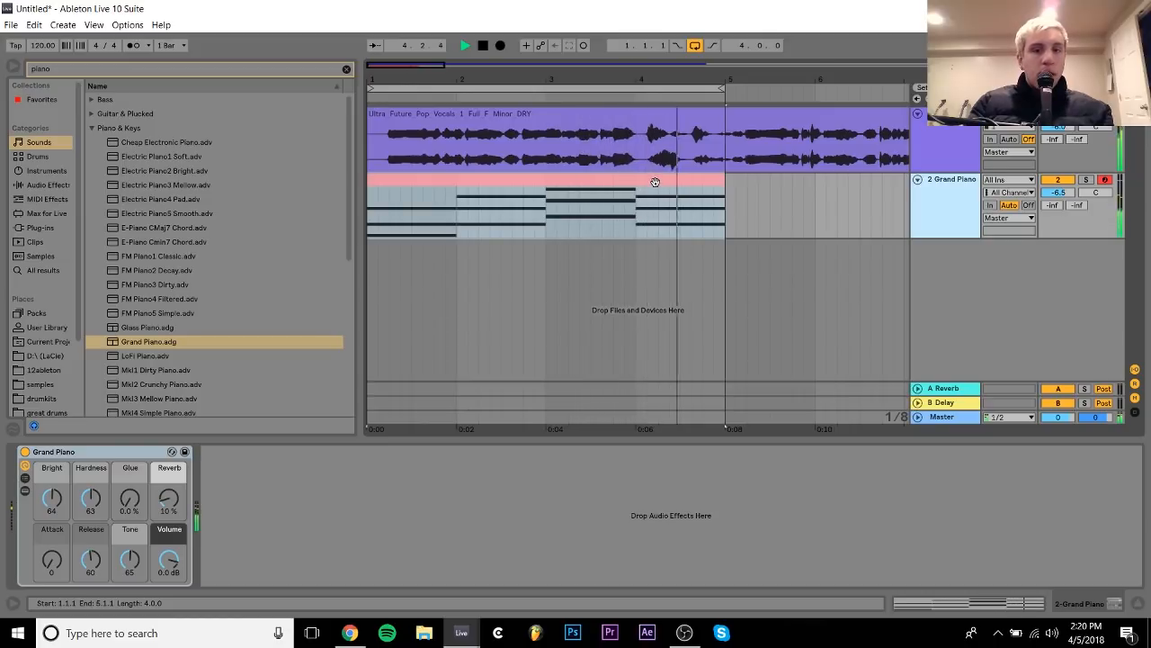
{"action": "key", "text": "space"}
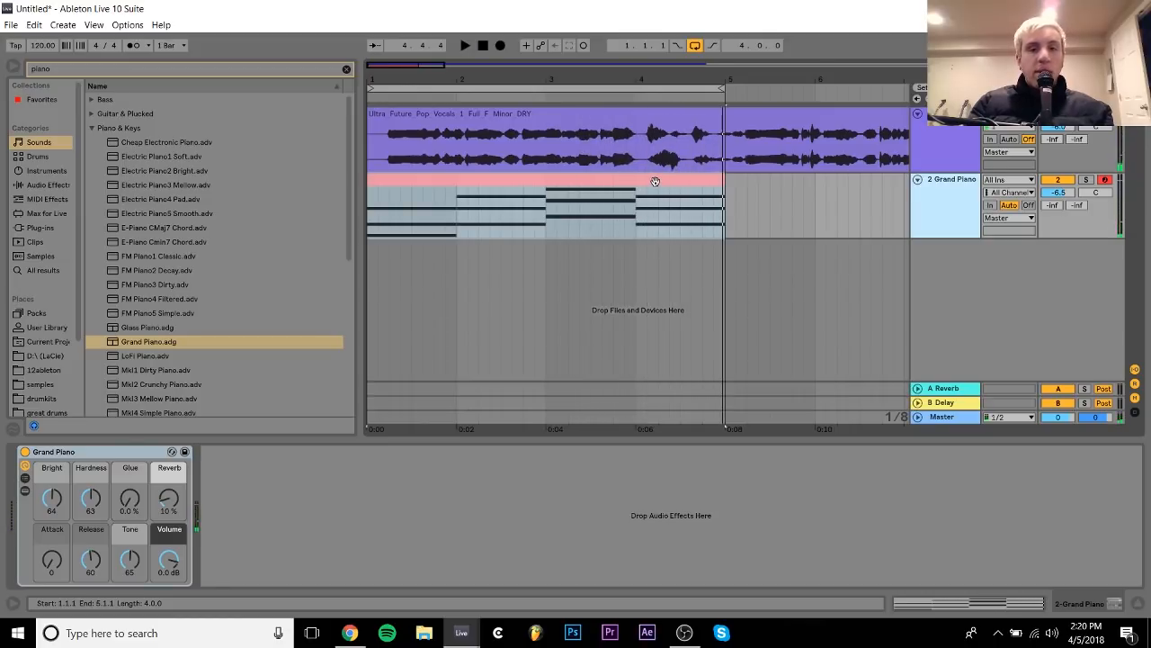
{"action": "left_click", "coordinate": [656, 182]}
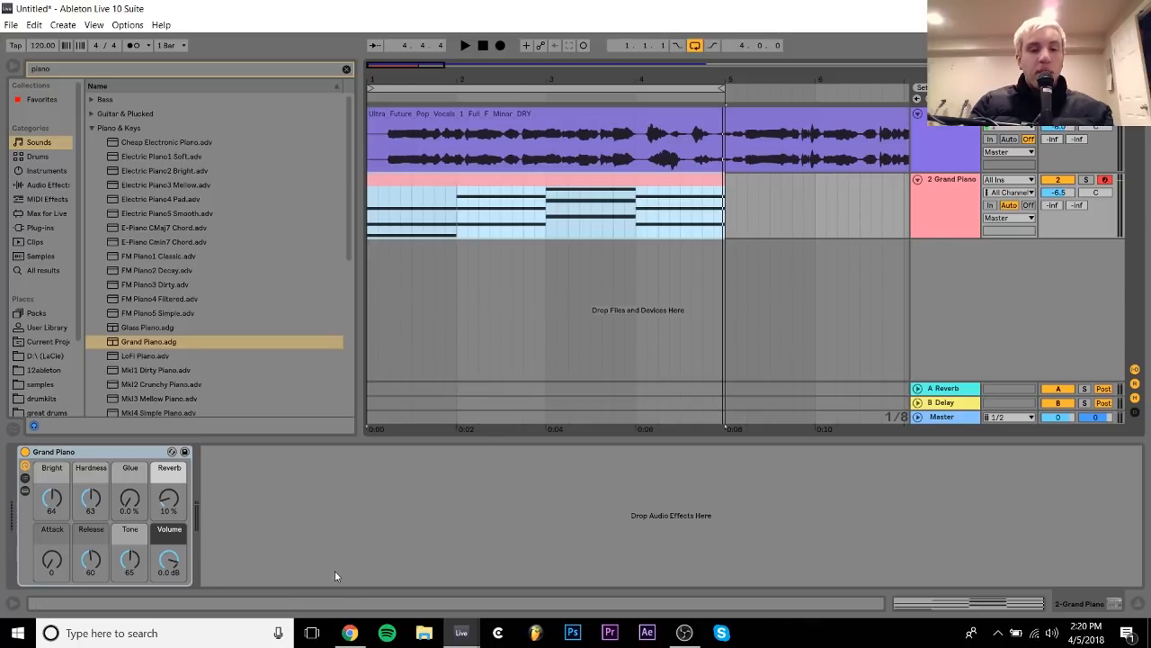
Switch to Chrome to examine F minor and its neighbouring keys on the Camelot wheel, and return to Ableton Live
{"action": "mouse_move", "coordinate": [338, 640]}
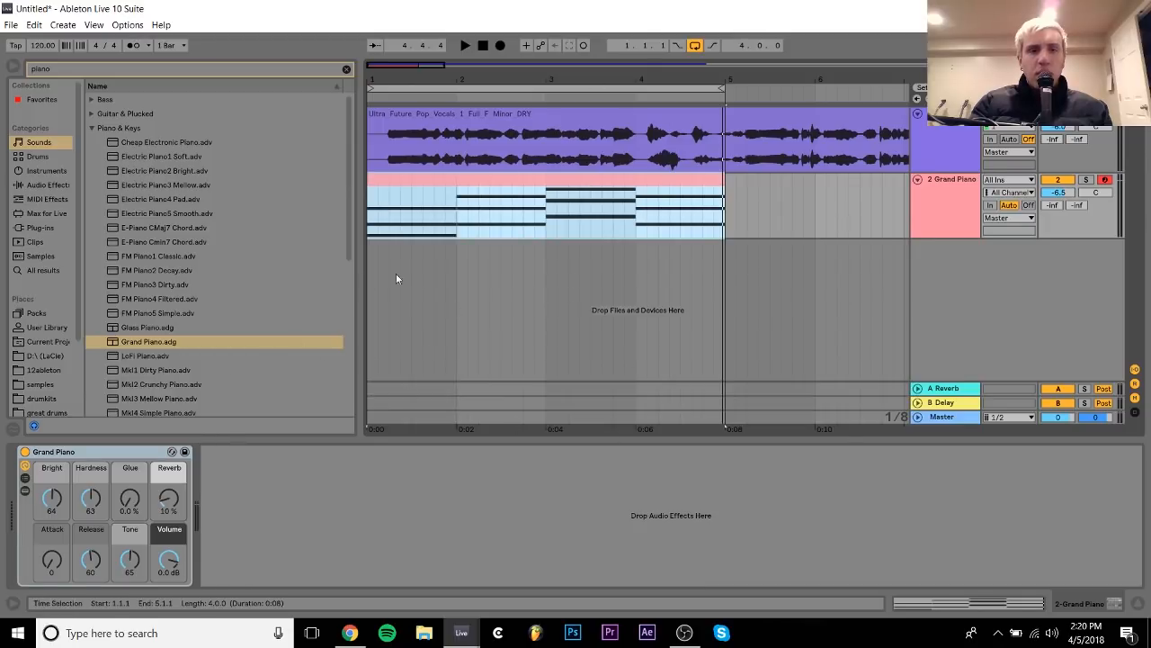
{"action": "left_click", "coordinate": [342, 637]}
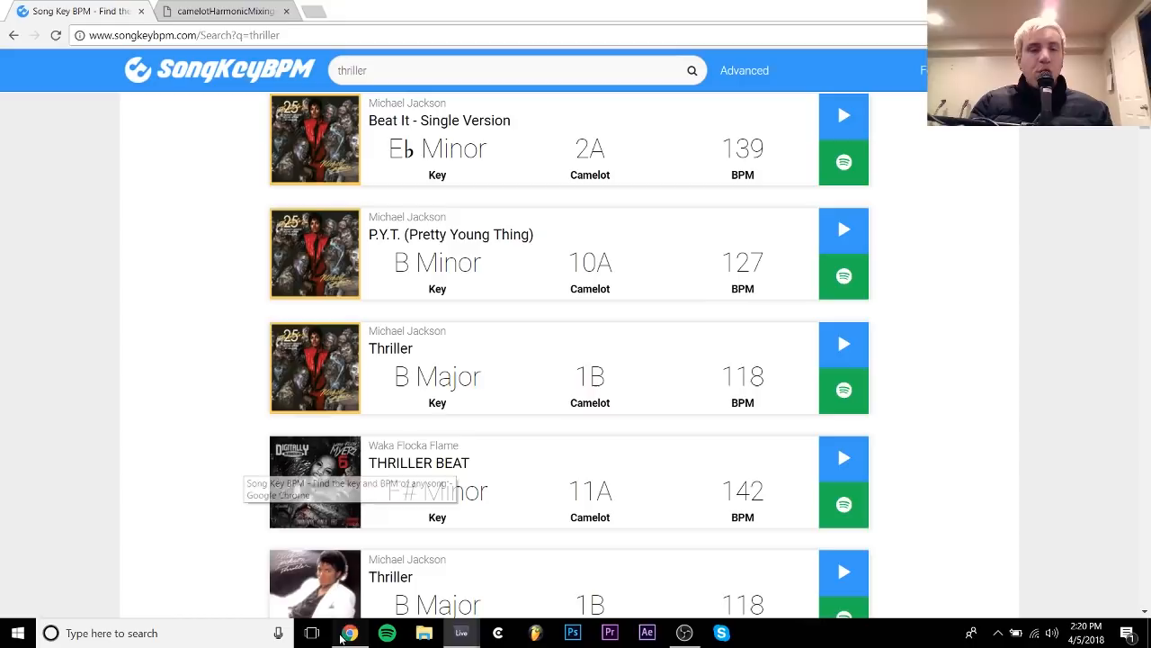
{"action": "left_click", "coordinate": [196, 7]}
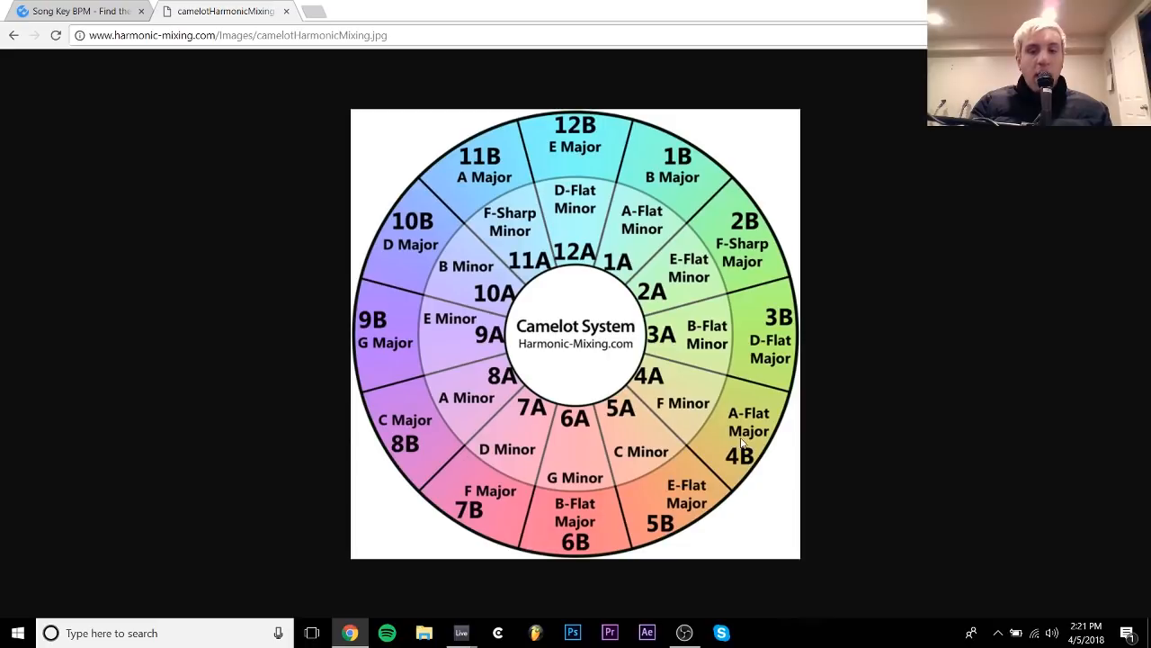
{"action": "mouse_move", "coordinate": [461, 630]}
{"action": "left_click", "coordinate": [390, 576]}
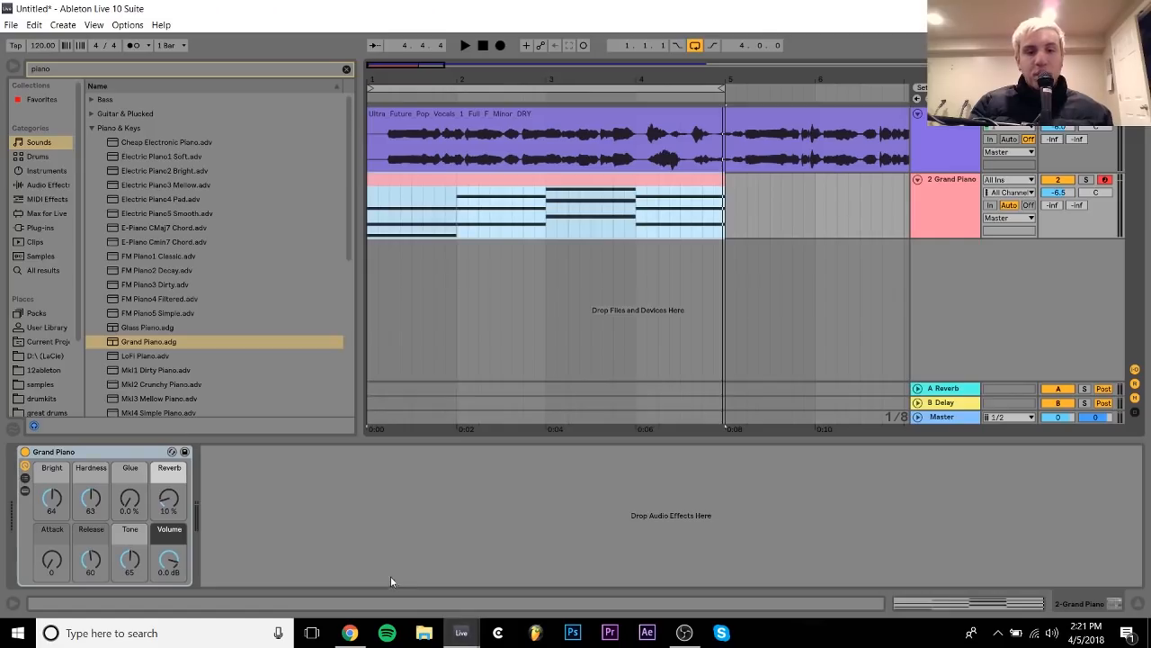
Open the piano clip, clear the bar 1 chord and move the G#2, C3 and D#3 chord from bar 2 to bar 1
{"action": "double_click", "coordinate": [493, 190]}
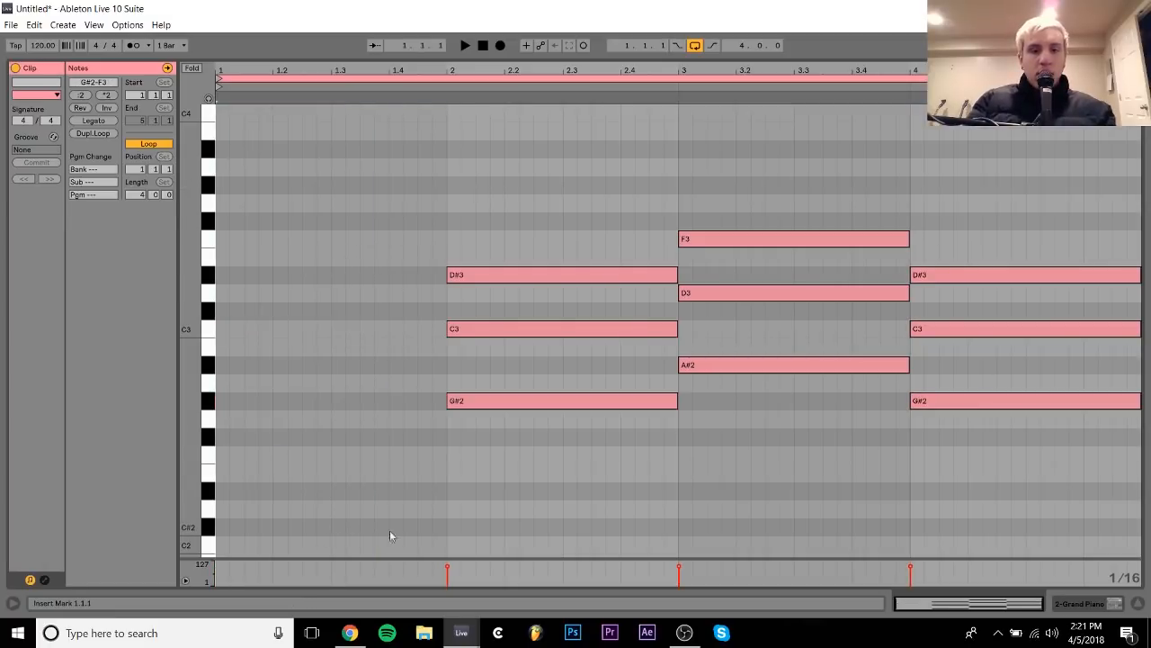
{"action": "left_click_drag", "start_coordinate": [389, 536], "coordinate": [579, 167]}
{"action": "key", "text": "Left"}
{"action": "key", "text": "Left"}
{"action": "key", "text": "Left"}
{"action": "key", "text": "Left"}
{"action": "key", "text": "Left"}
{"action": "key", "text": "Left"}
{"action": "key", "text": "Left"}
{"action": "key", "text": "Left"}
{"action": "key", "text": "Left"}
{"action": "key", "text": "Left"}
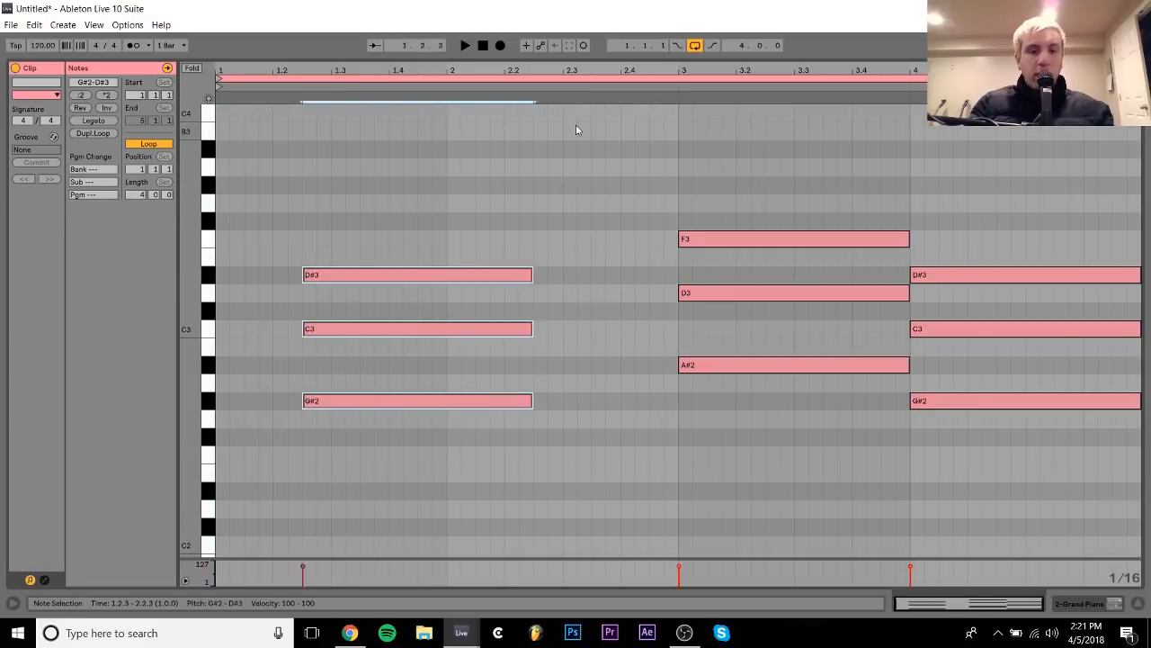
{"action": "key", "text": "Left"}
{"action": "key", "text": "Left"}
{"action": "key", "text": "Left"}
{"action": "key", "text": "Left"}
{"action": "key", "text": "Left"}
{"action": "key", "text": "Left"}
Duplicate the bar 1 chord into bar 2, transpose it down three semitones and lower its middle note to G#2, giving F2, G#2 and C3
{"action": "key", "text": "ctrl+d"}
{"action": "key", "text": "Up"}
{"action": "key", "text": "Up"}
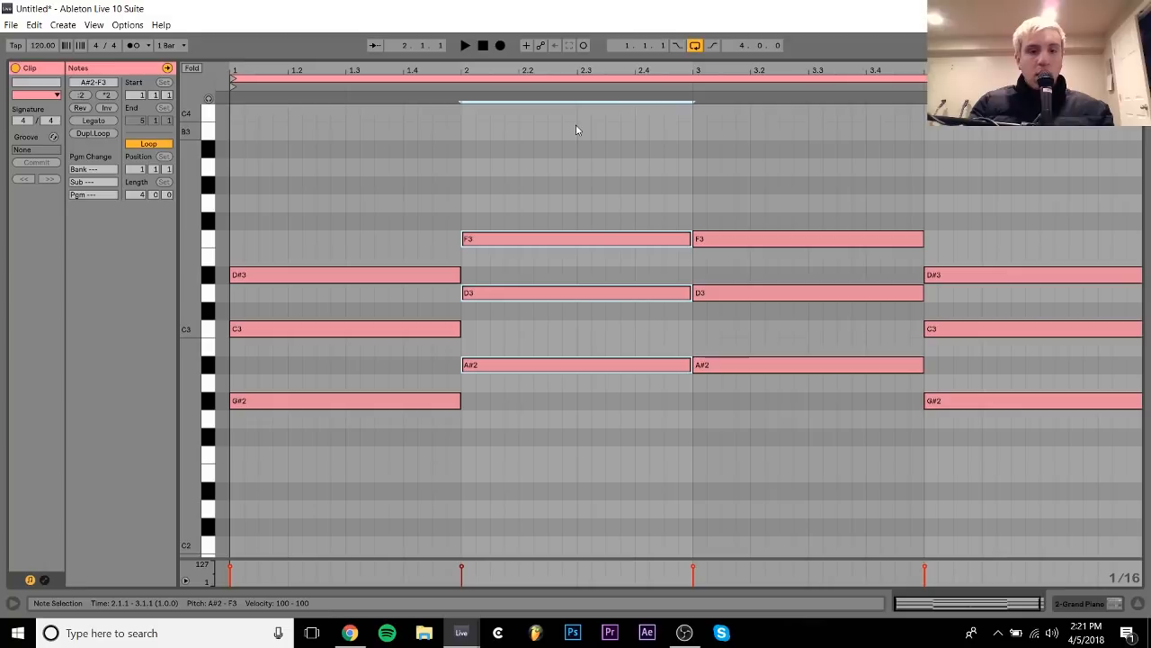
{"action": "key", "text": "Down"}
{"action": "key", "text": "Down"}
{"action": "key", "text": "Down"}
{"action": "key", "text": "Down"}
{"action": "key", "text": "Down"}
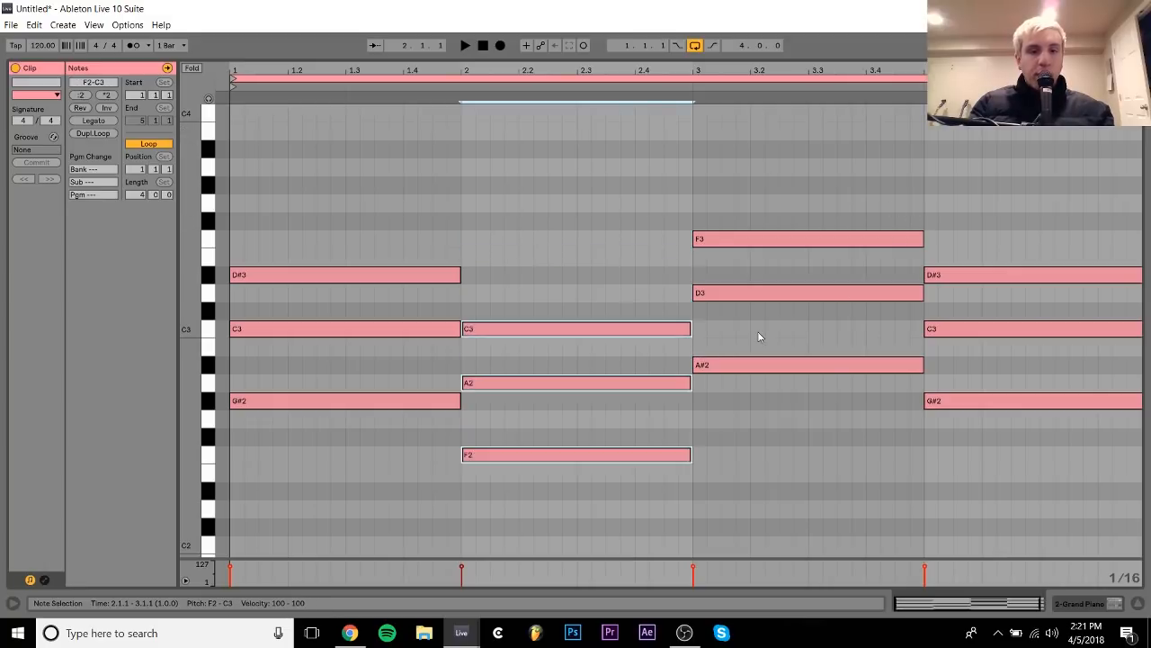
{"action": "key", "text": "Down"}
{"action": "key", "text": "Up"}
{"action": "left_click", "coordinate": [580, 356]}
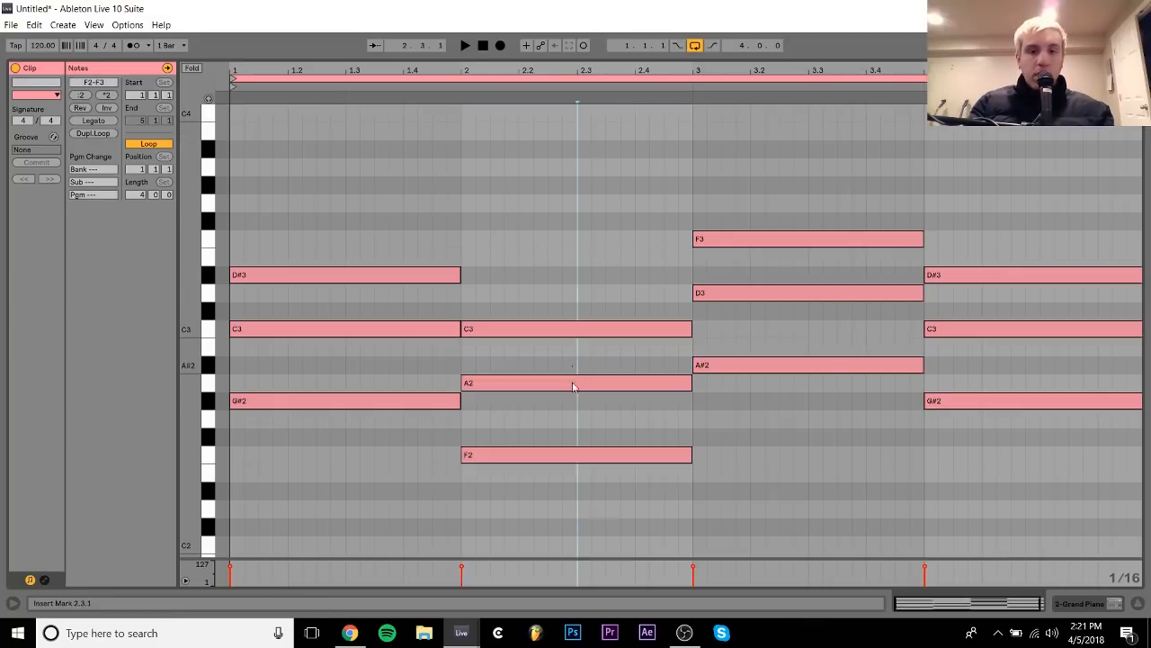
{"action": "left_click_drag", "start_coordinate": [573, 387], "coordinate": [570, 398]}
During playback, transpose the bar 3 chord up two semitones and lower its middle note to D#3, giving C3, D#3 and G3
{"action": "key", "text": "space"}
{"action": "left_click", "coordinate": [738, 396]}
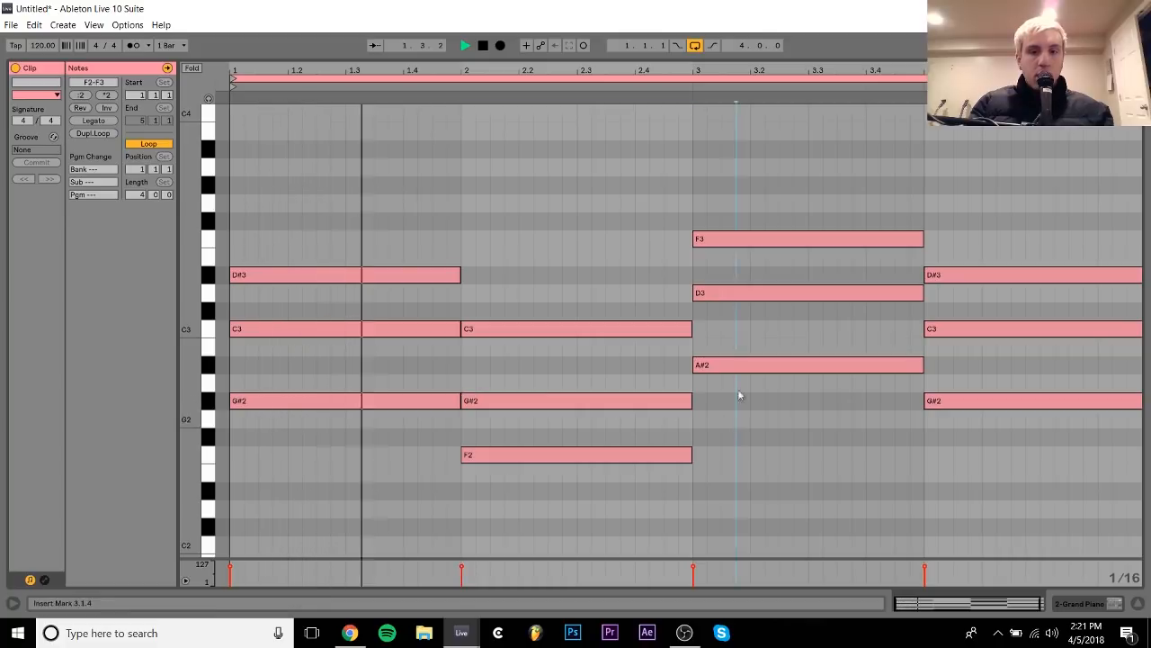
{"action": "left_click_drag", "start_coordinate": [737, 396], "coordinate": [747, 184]}
{"action": "key", "text": "Up"}
{"action": "key", "text": "Up"}
{"action": "left_click_drag", "start_coordinate": [771, 236], "coordinate": [776, 267]}
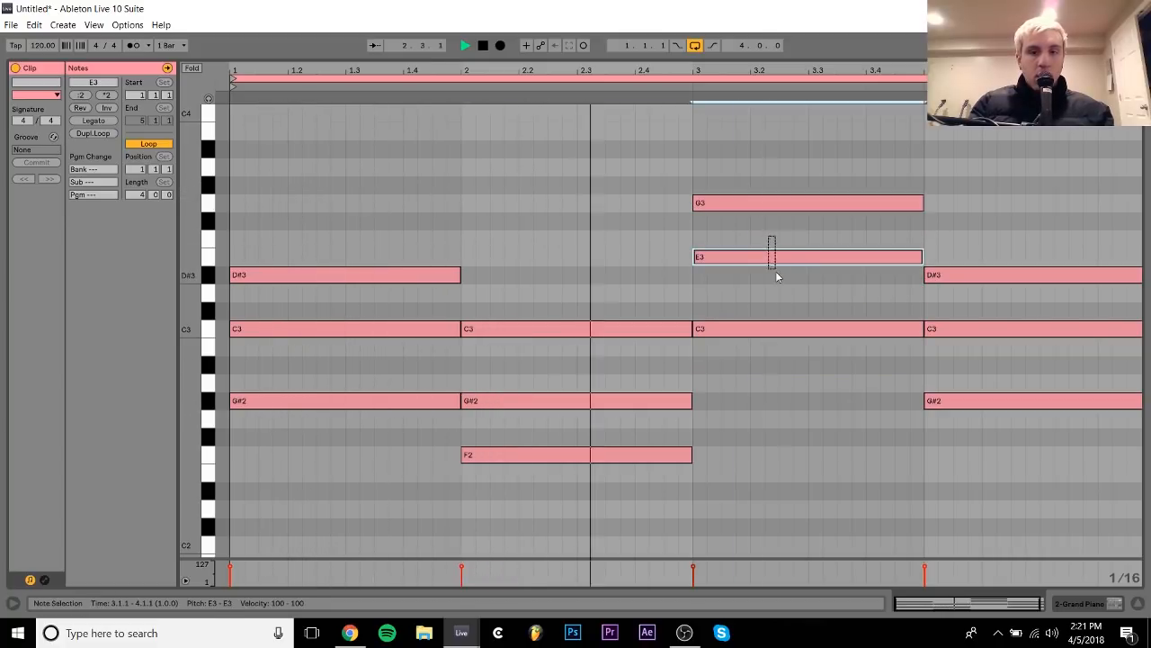
{"action": "key", "text": "Down"}
Transpose the bar 4 chord up two semitones to A#2, D3 and F3
{"action": "left_click_drag", "start_coordinate": [1017, 449], "coordinate": [1037, 166]}
{"action": "key", "text": "Up"}
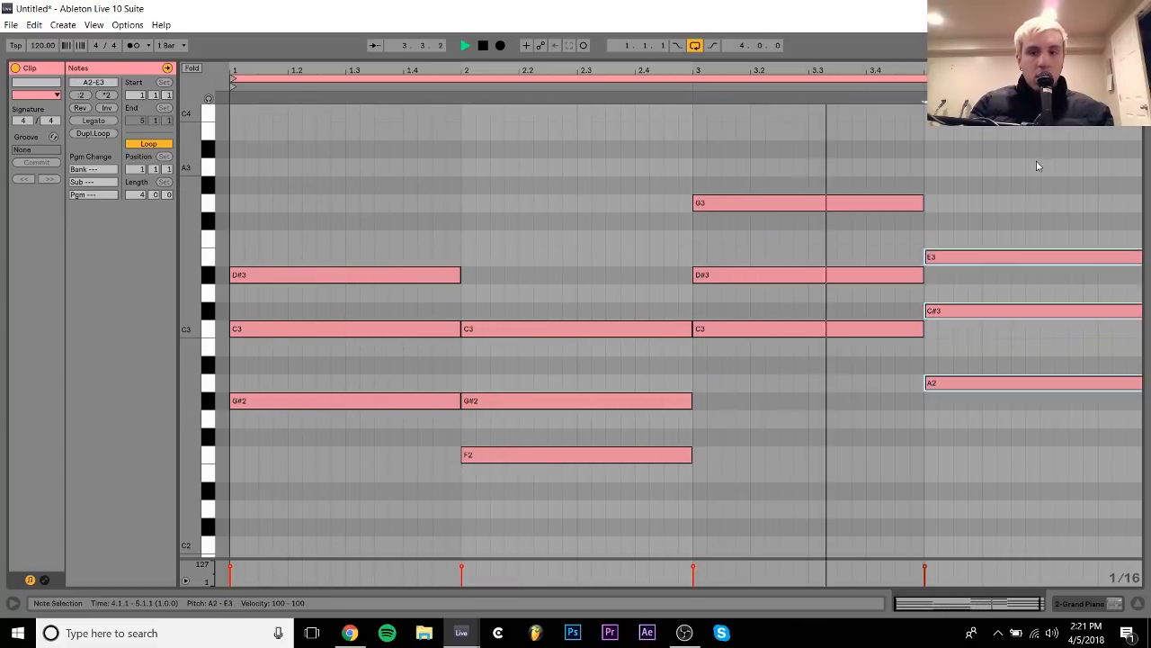
{"action": "key", "text": "Up"}
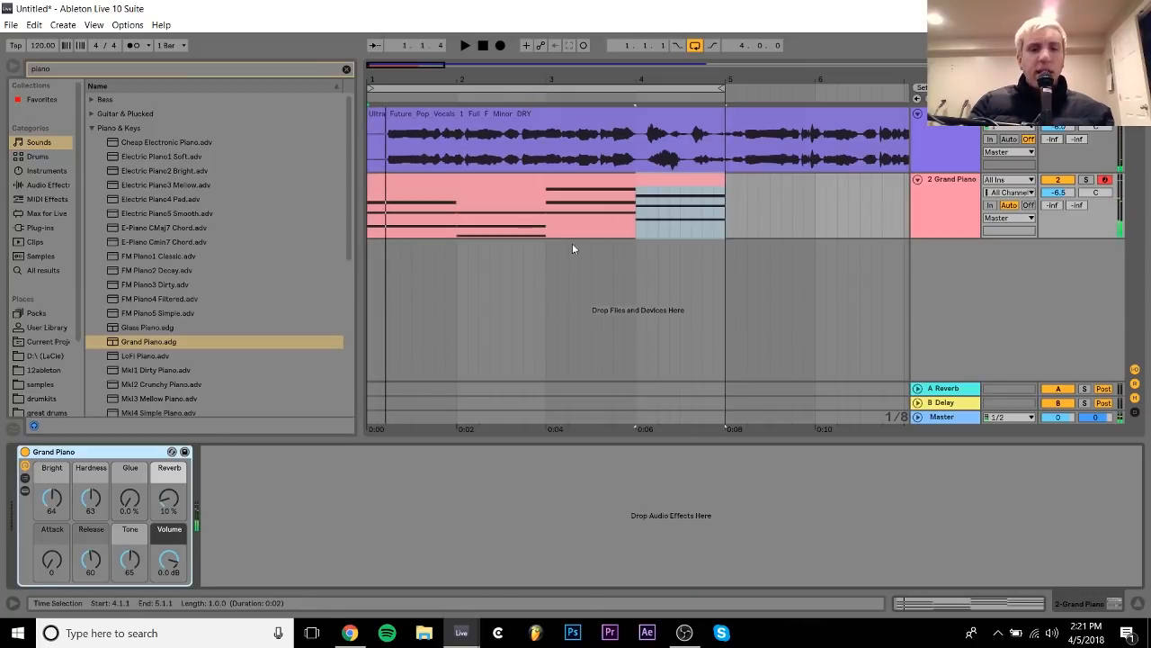
Reopen the piano clip to review the chord notes from bar 1 to bar 4, and return to the Grand Piano device
{"action": "double_click", "coordinate": [518, 191]}
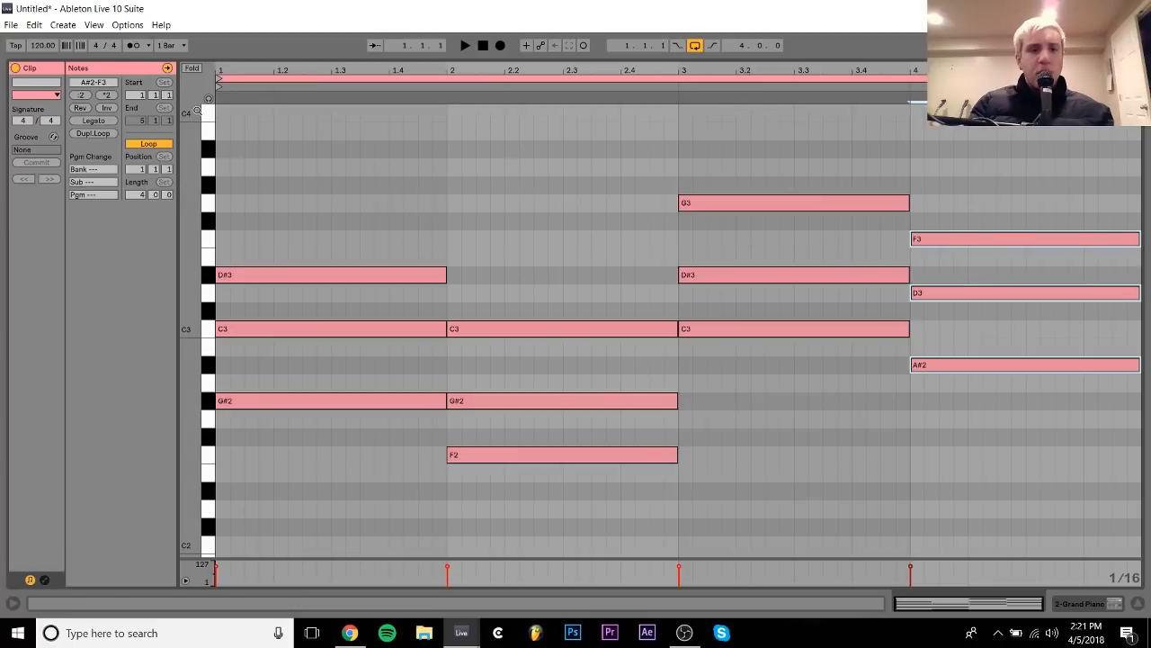
{"action": "left_click_drag", "start_coordinate": [259, 450], "coordinate": [254, 178]}
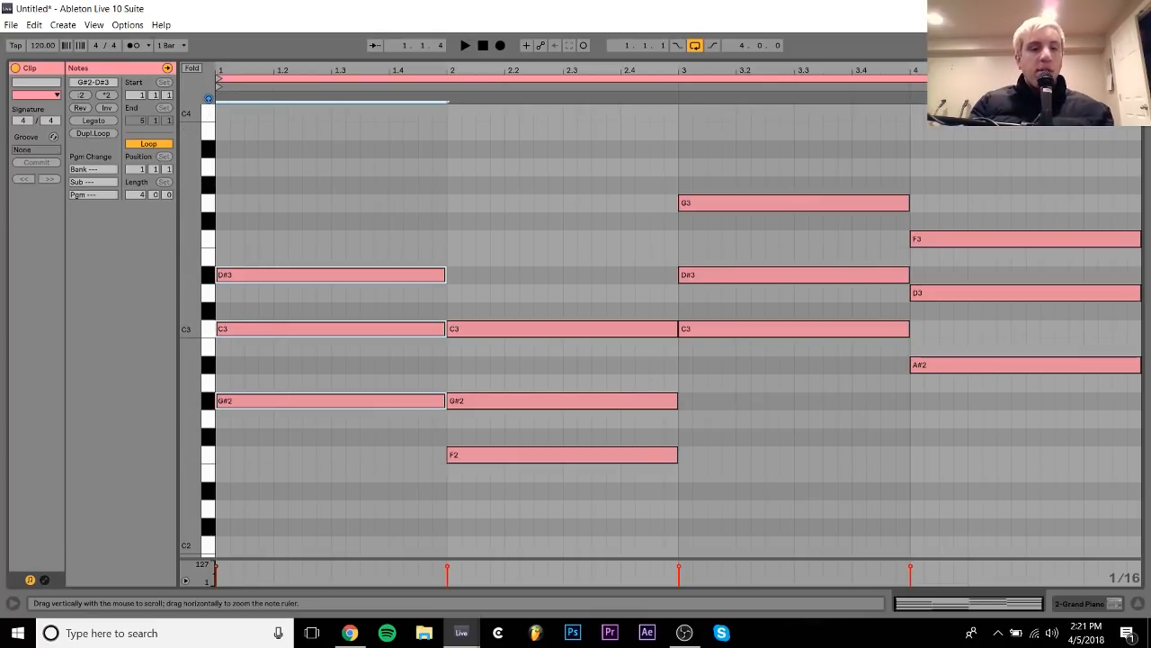
{"action": "left_click_drag", "start_coordinate": [190, 322], "coordinate": [173, 320]}
{"action": "left_click", "coordinate": [1114, 603]}
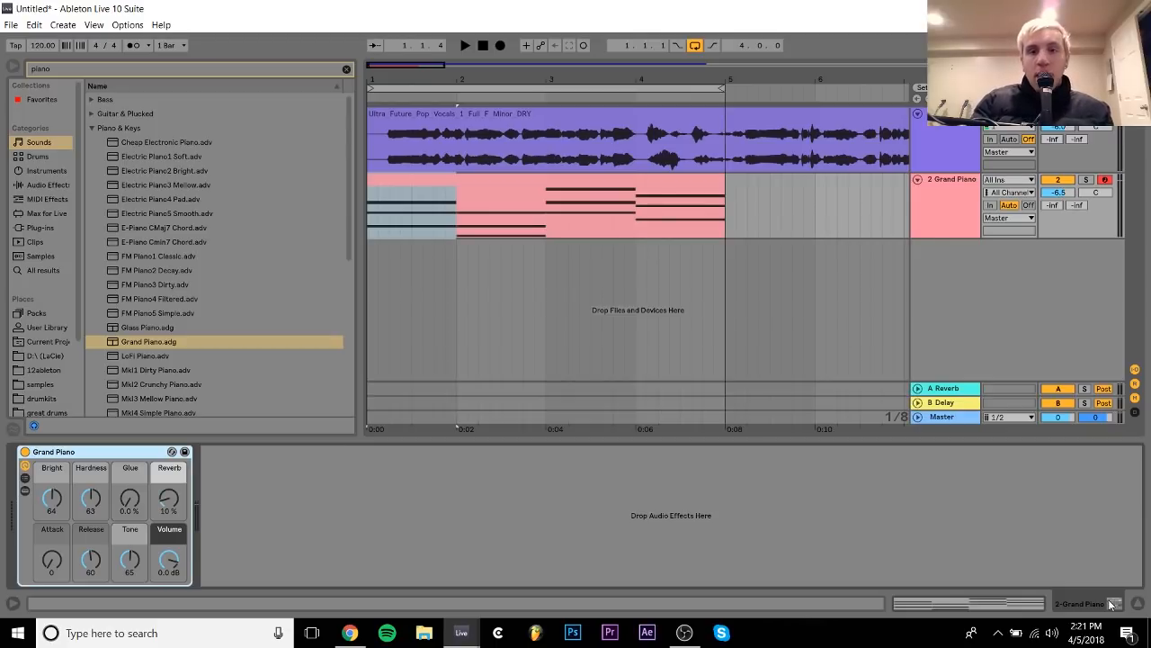
Select the whole four-bar piano clip in the arrangement
{"action": "left_click_drag", "start_coordinate": [506, 77], "coordinate": [506, 28]}
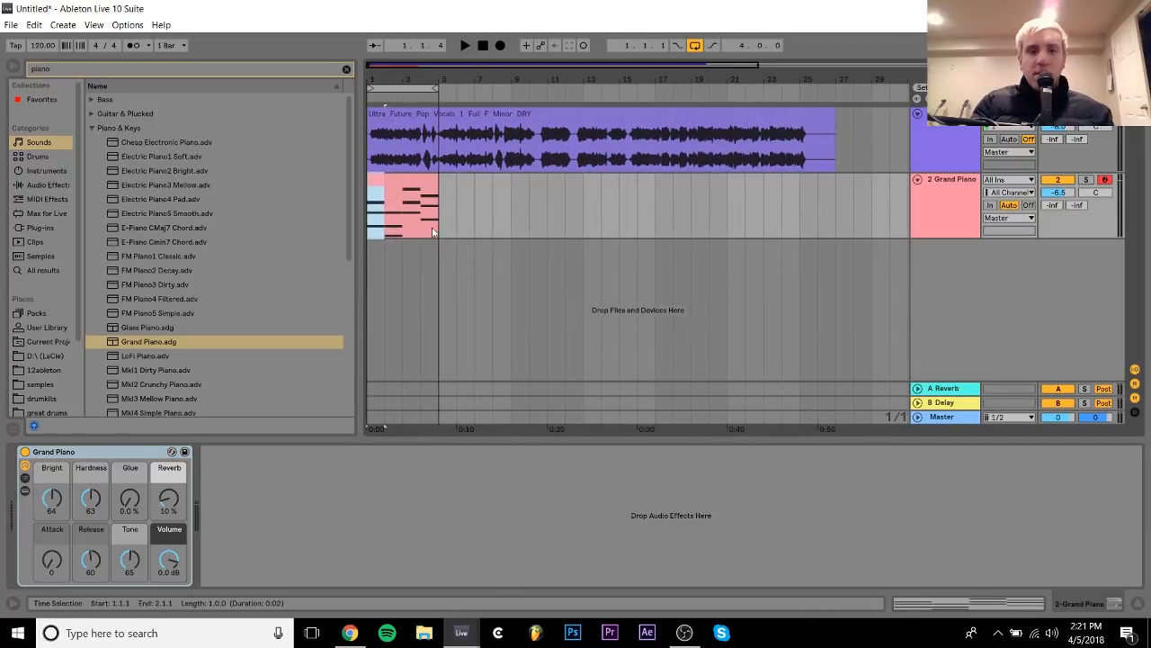
{"action": "left_click_drag", "start_coordinate": [432, 227], "coordinate": [356, 207]}
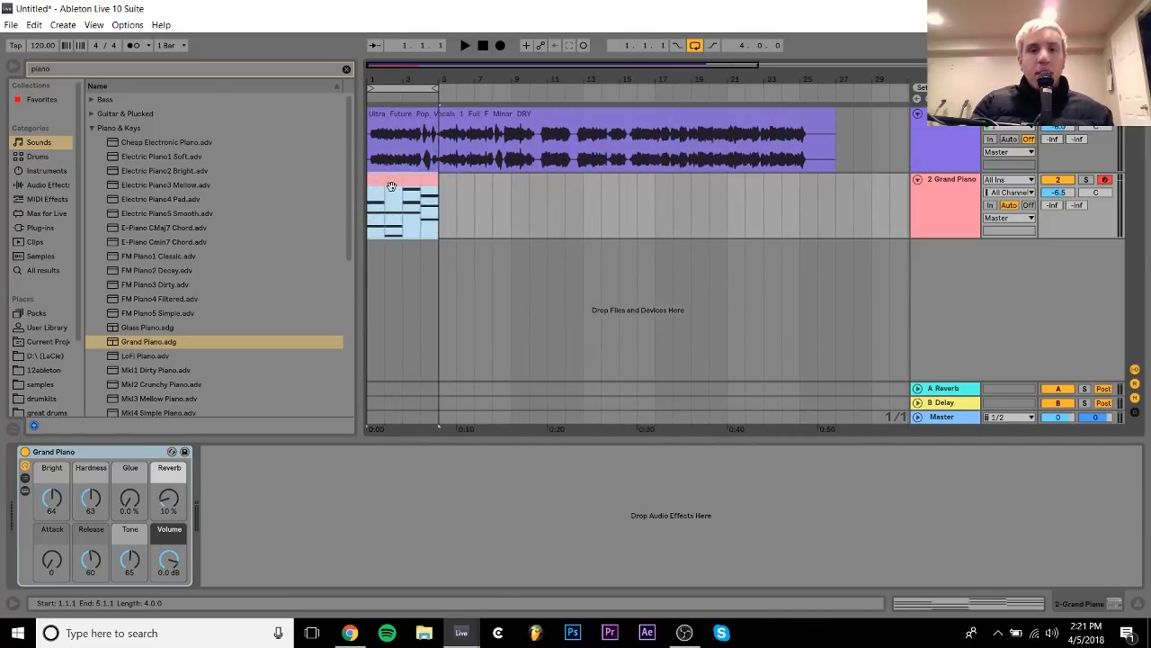